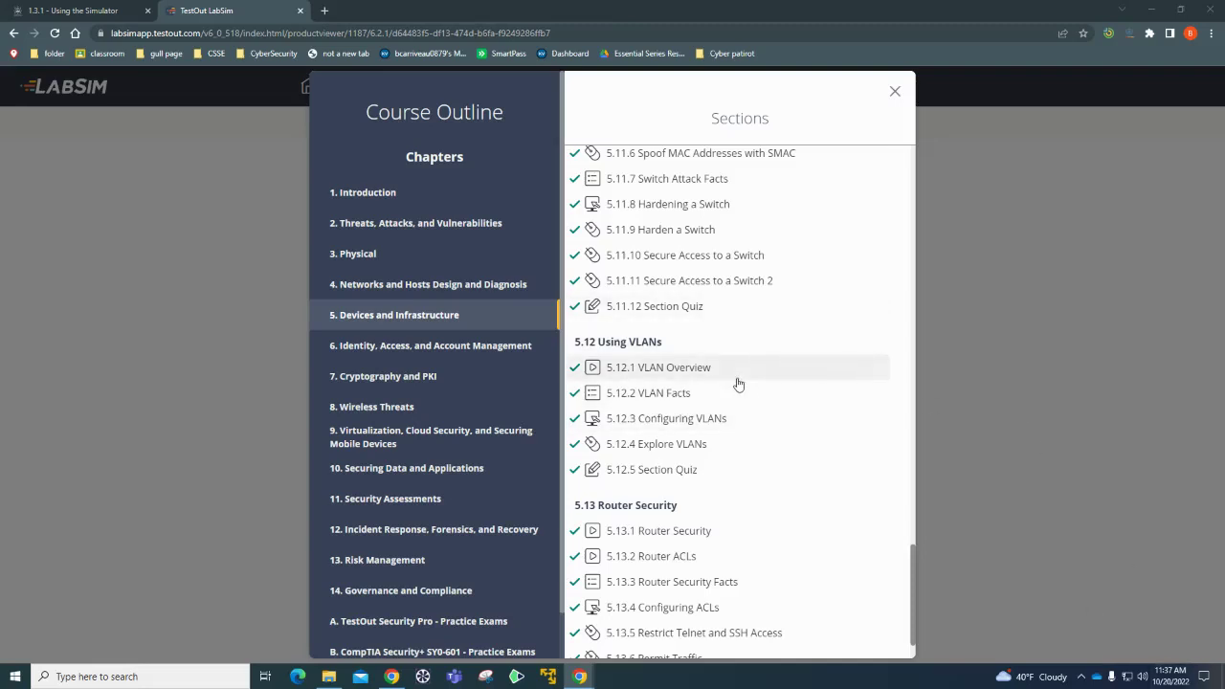
- Browse the course outline and list the sections of chapter 6
scroll(690, 354, "up", 1)
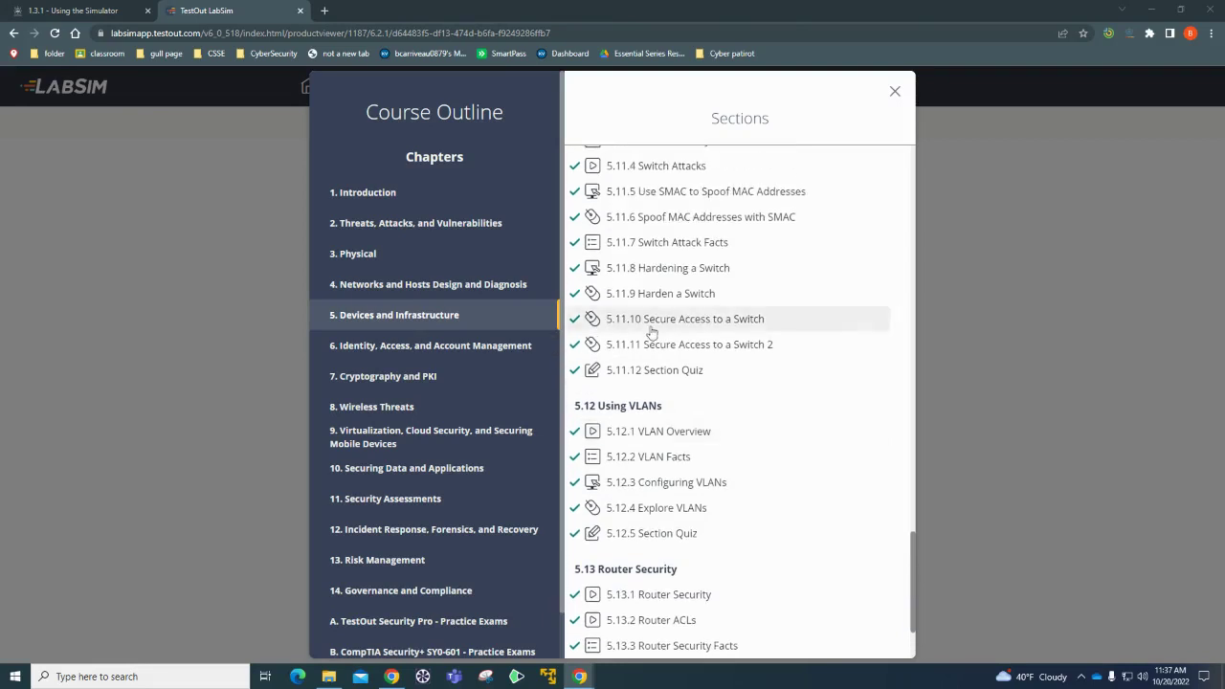
scroll(661, 330, "up", 2)
scroll(670, 325, "down", 1)
scroll(632, 316, "down", 2)
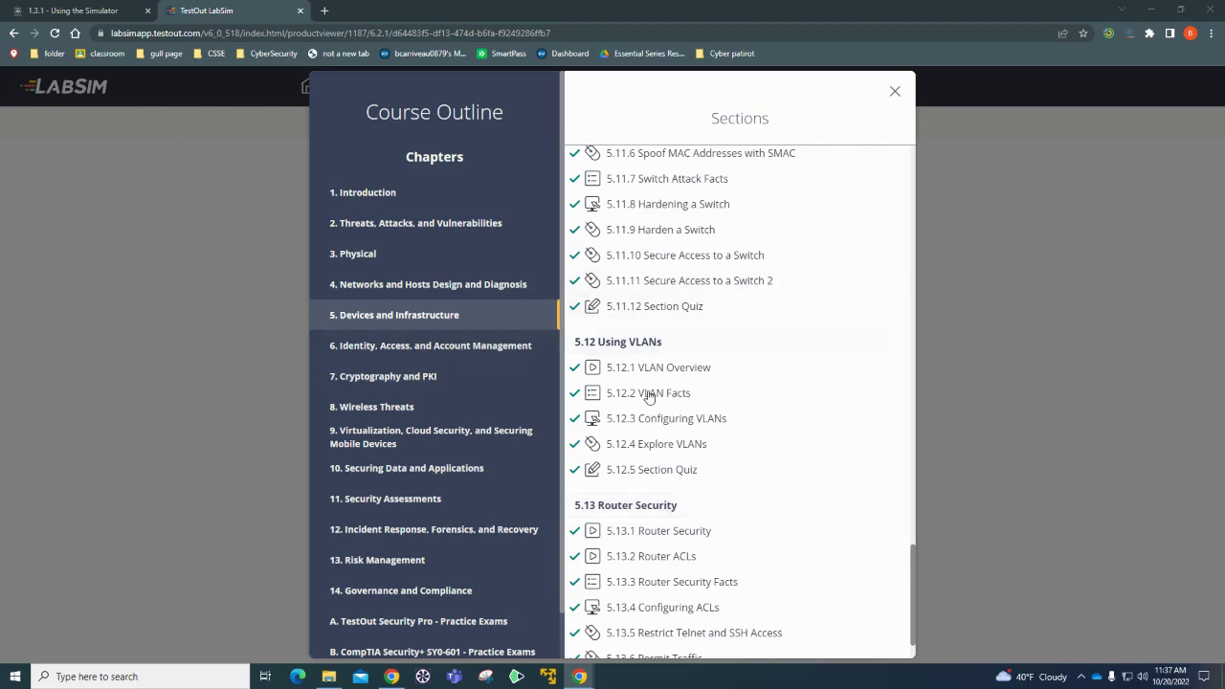
scroll(617, 316, "down", 1)
left_click(421, 347)
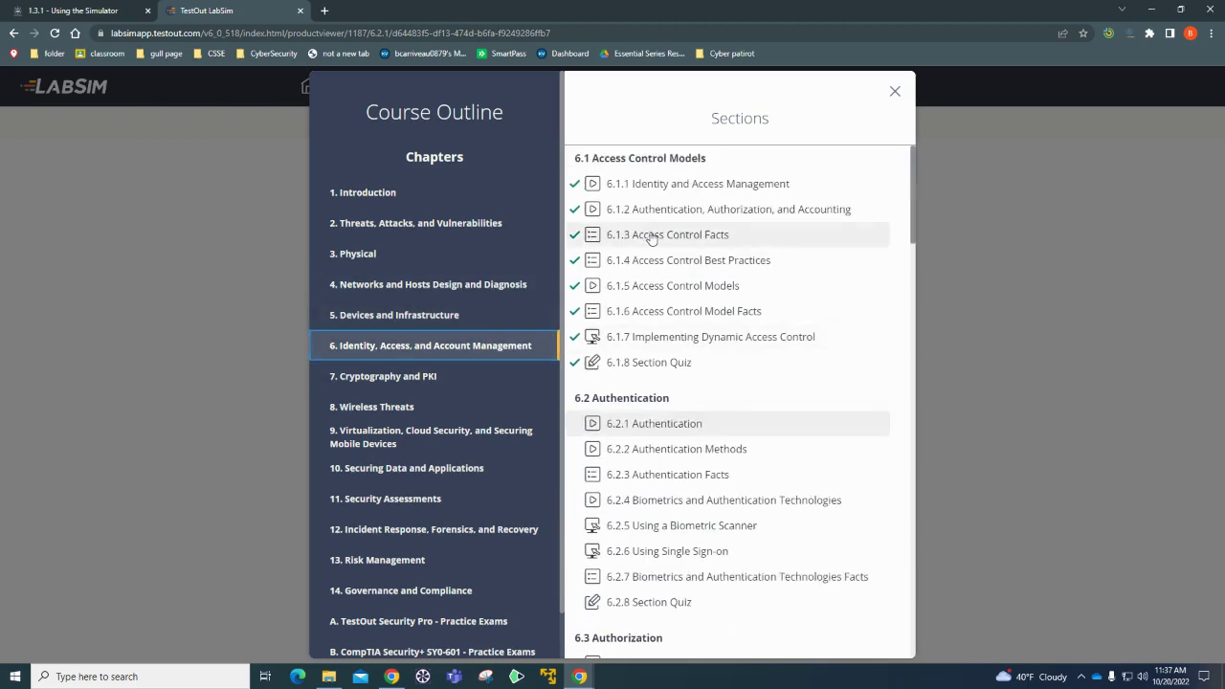
scroll(750, 410, "down", 1)
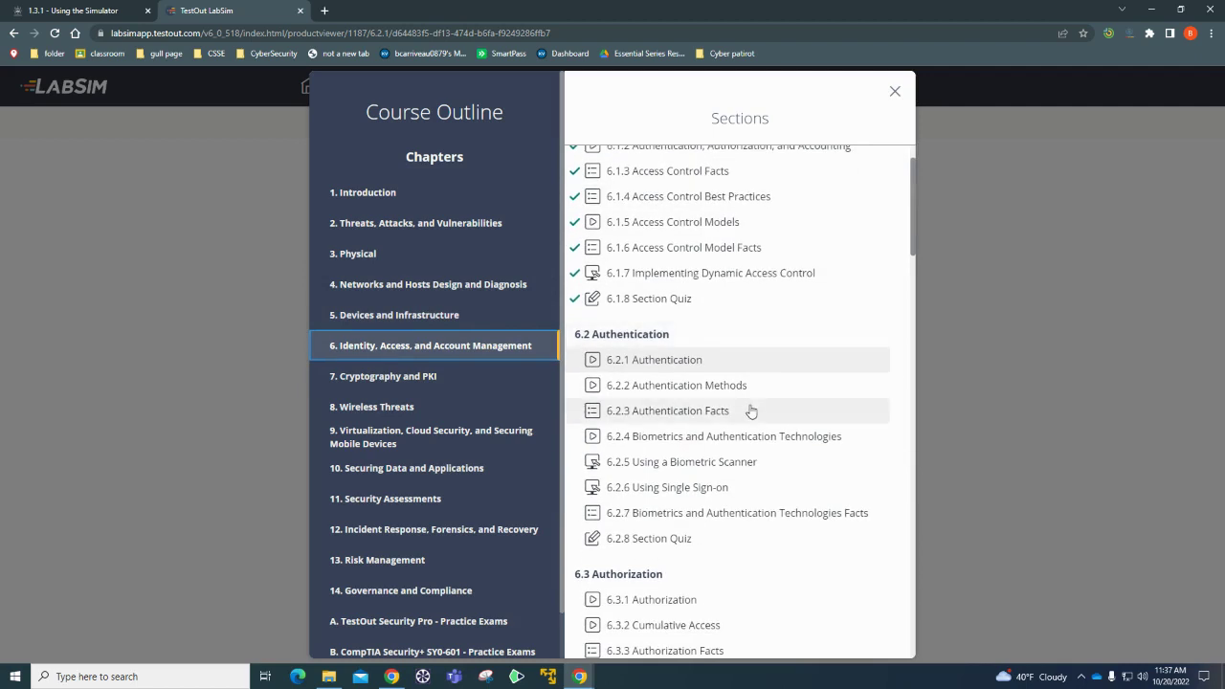
scroll(744, 383, "up", 1)
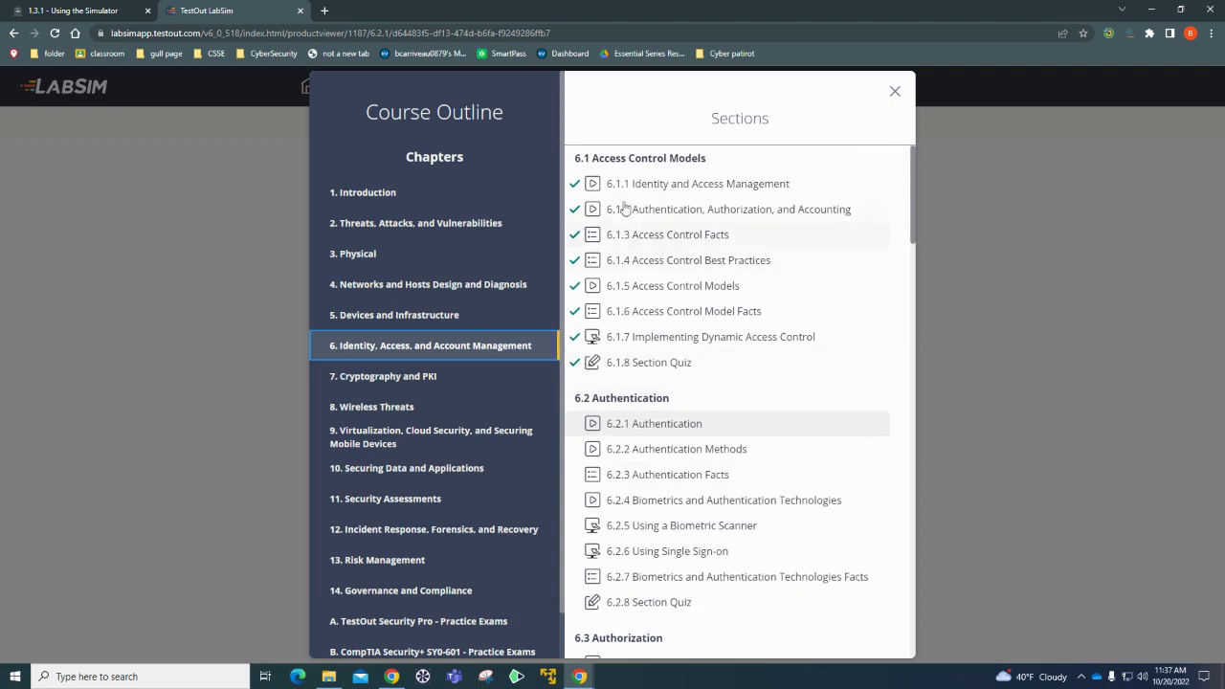
scroll(705, 342, "down", 3)
scroll(711, 342, "down", 5)
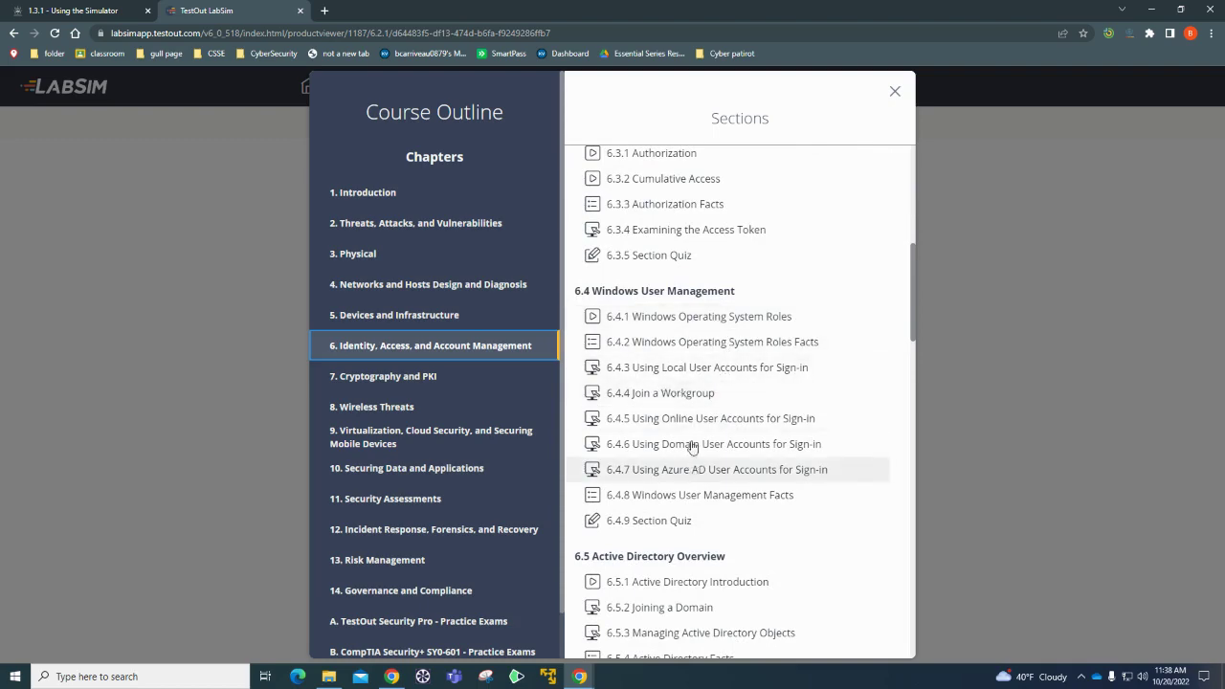
scroll(694, 438, "up", 3)
scroll(694, 438, "up", 2)
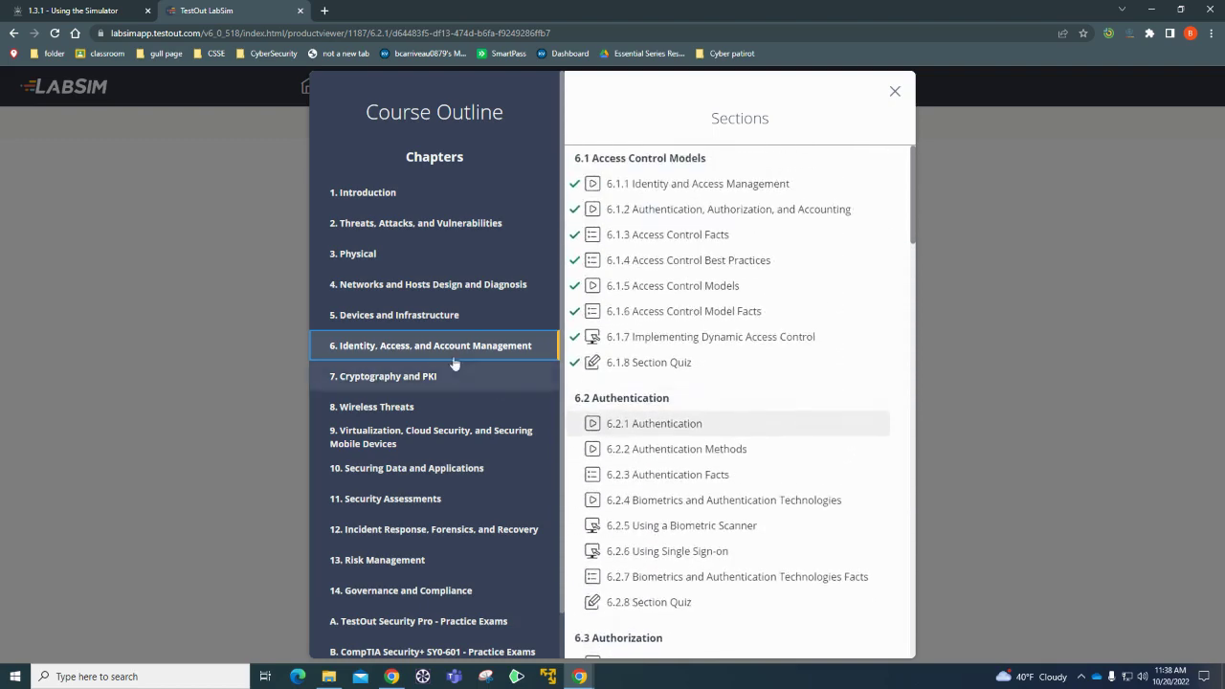
- Return to chapter 5's sections and scroll down to the 5.12.4 Explore VLANs lab
left_click(419, 326)
scroll(730, 479, "down", 5)
scroll(756, 463, "down", 10)
scroll(761, 462, "down", 8)
scroll(768, 459, "down", 2)
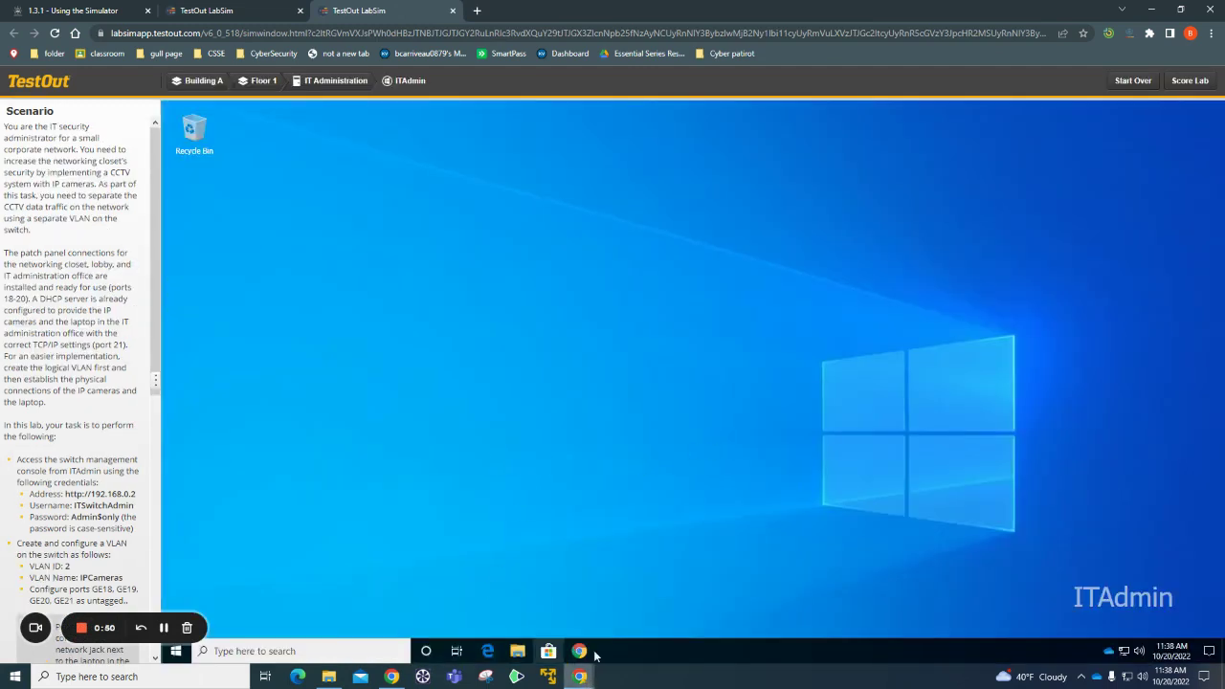
- Load the switch login page at 192.168.0.2 in a maximized Chrome window on ITAdmin
left_click(579, 651)
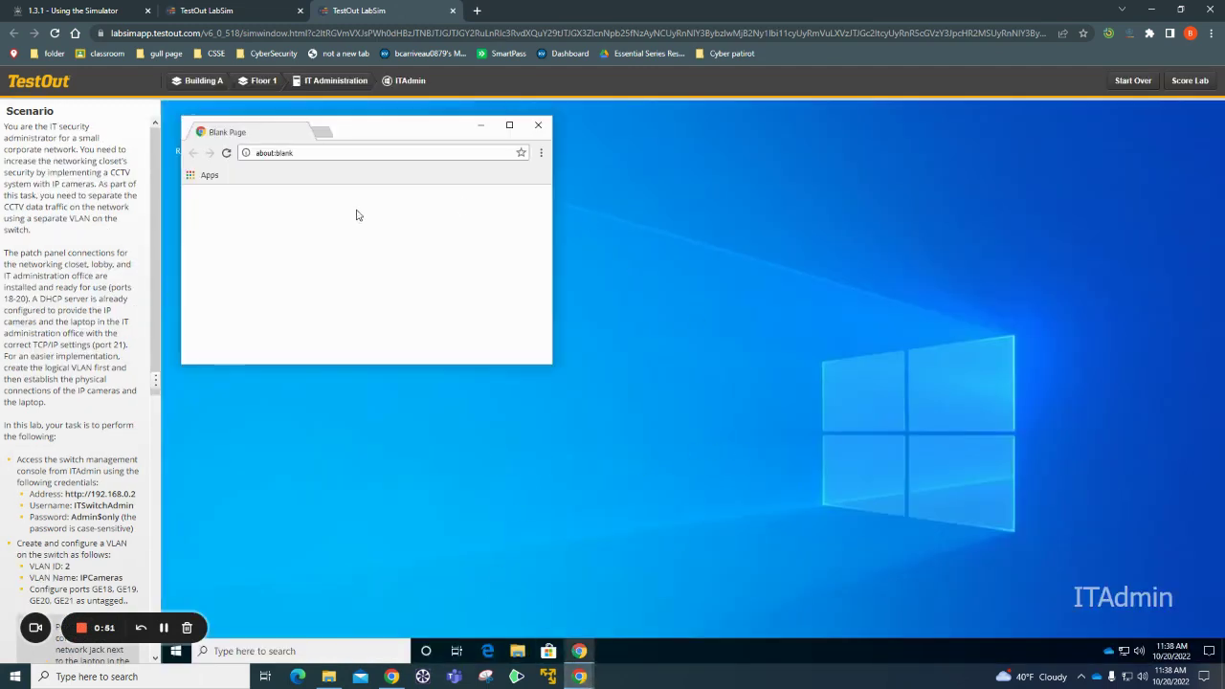
left_click(413, 156)
key("BackSpace")
left_click_drag(90, 499, 136, 495)
key("ctrl+c")
left_click(290, 154)
key("ctrl+v")
key("Return")
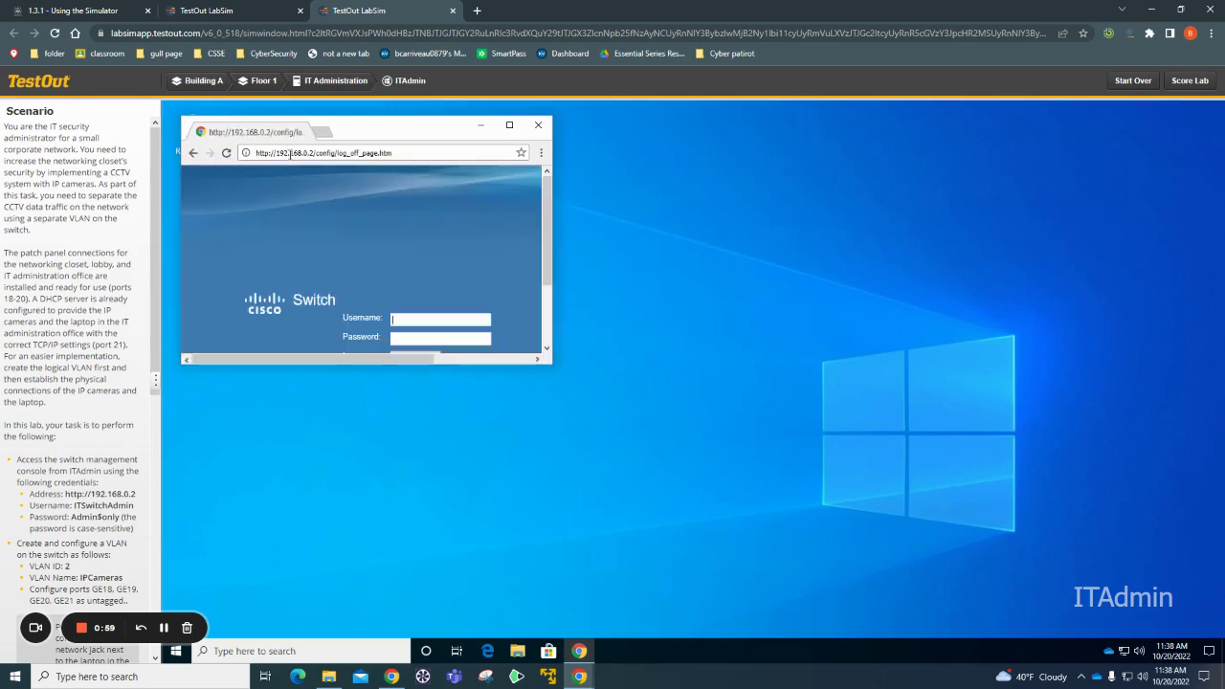
left_click(509, 124)
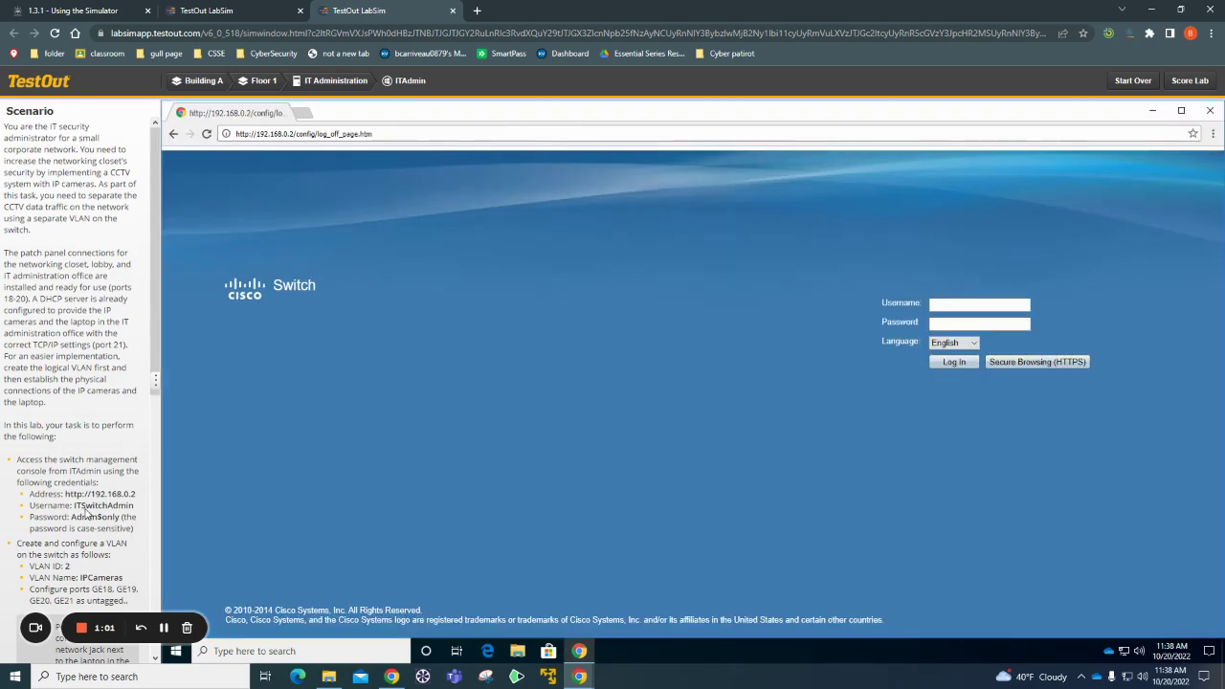
- Log in as ITSwitchAdmin using the password given in the scenario
left_click_drag(74, 505, 135, 505)
key("ctrl+c")
left_click(959, 305)
key("ctrl+v")
left_click_drag(72, 517, 116, 517)
left_click(1000, 324)
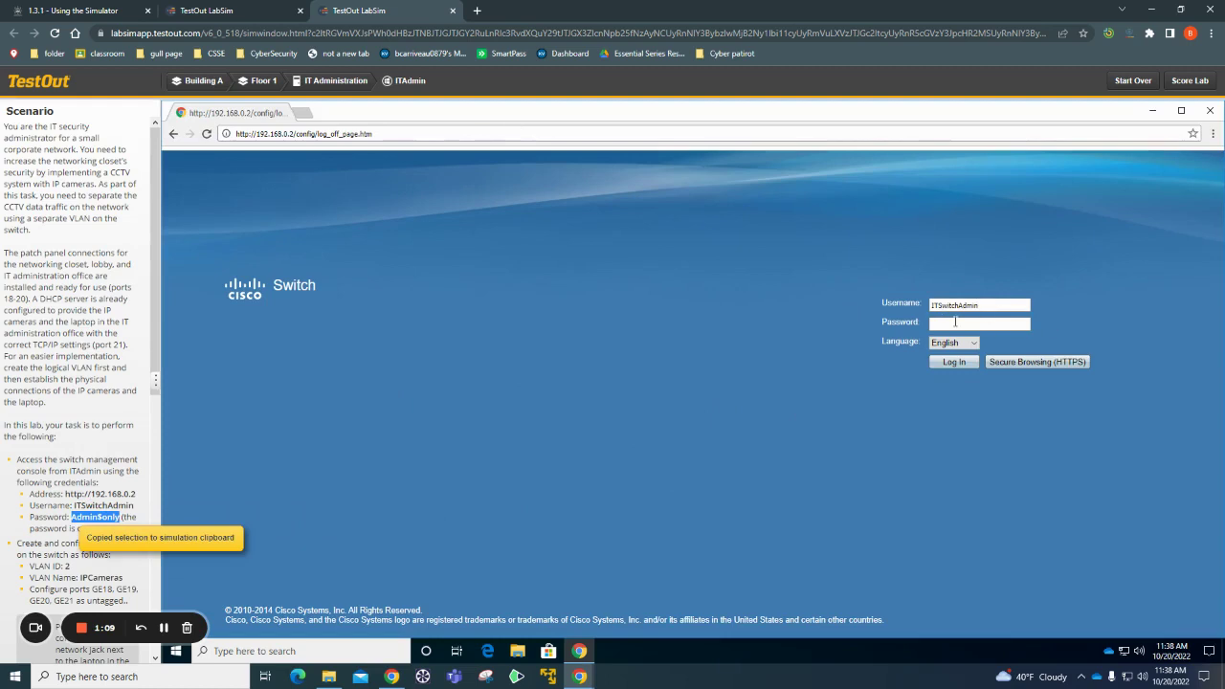
key("ctrl+v")
left_click(934, 362)
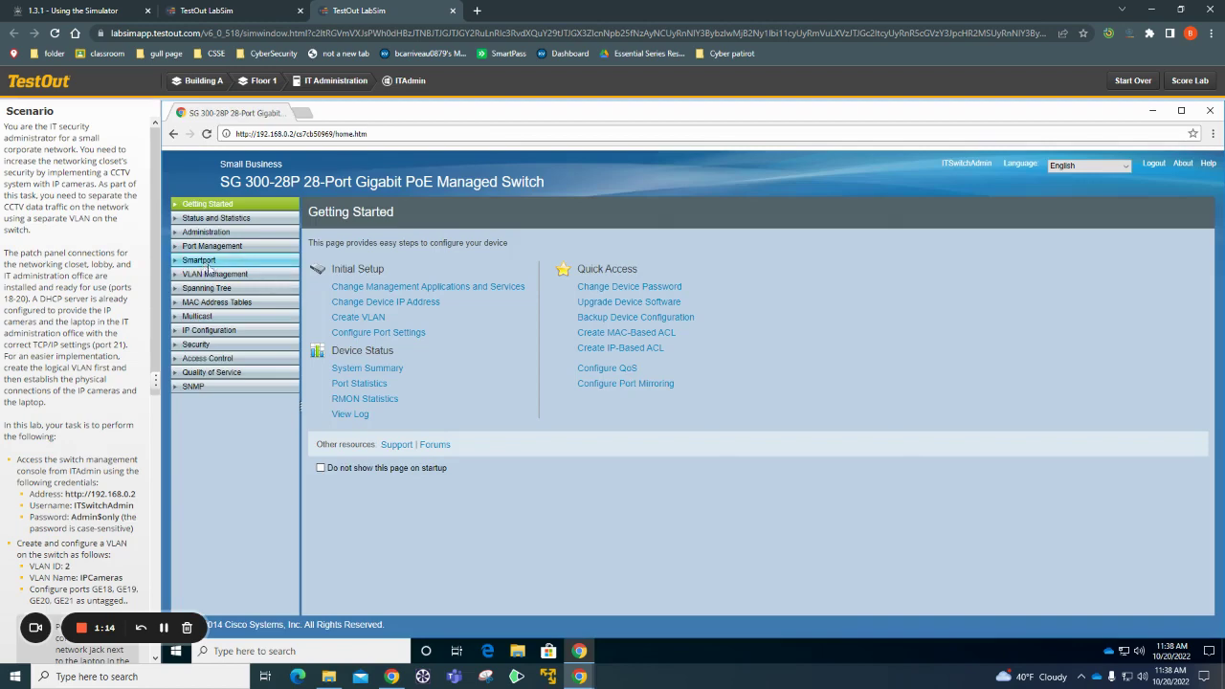
- Under VLAN Management > VLAN Settings, add VLAN ID 2 named IPCameras and apply it
left_click(239, 273)
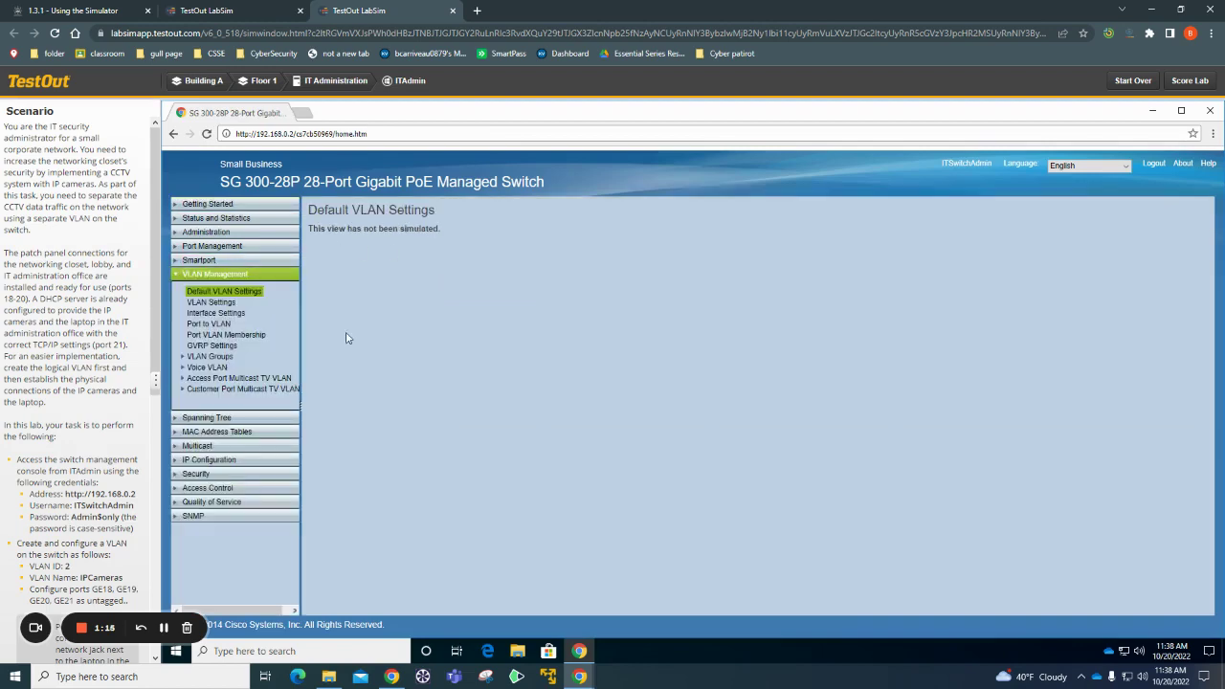
left_click(211, 301)
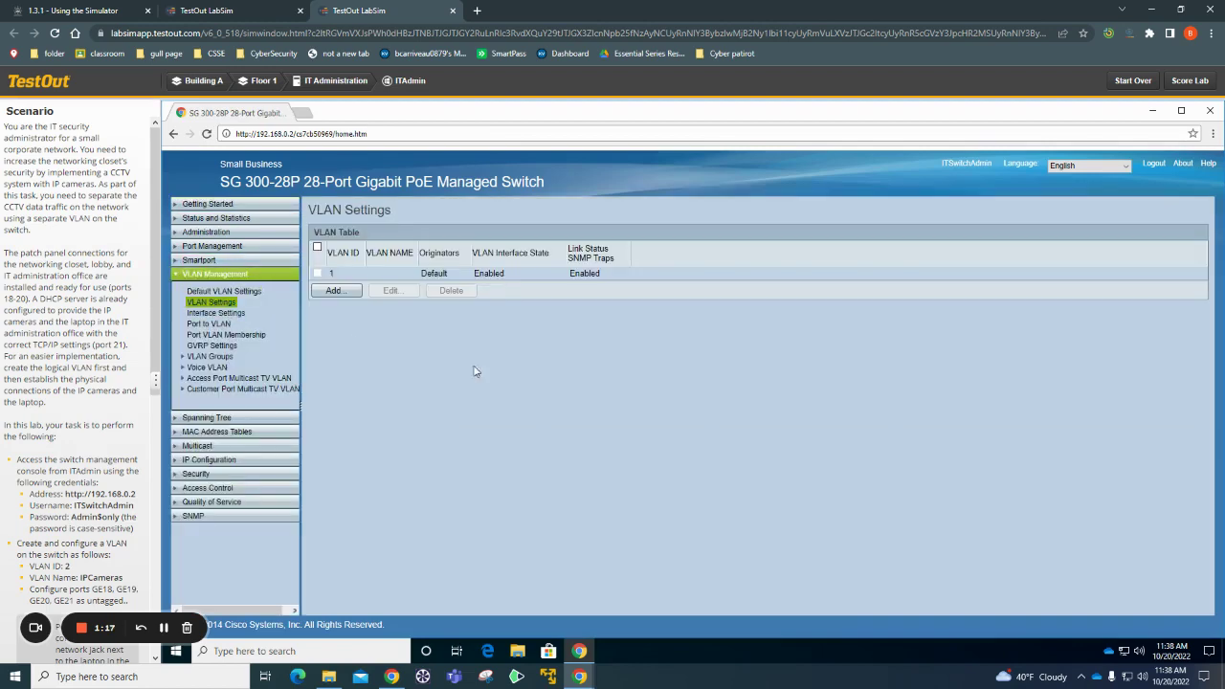
scroll(88, 466, "down", 2)
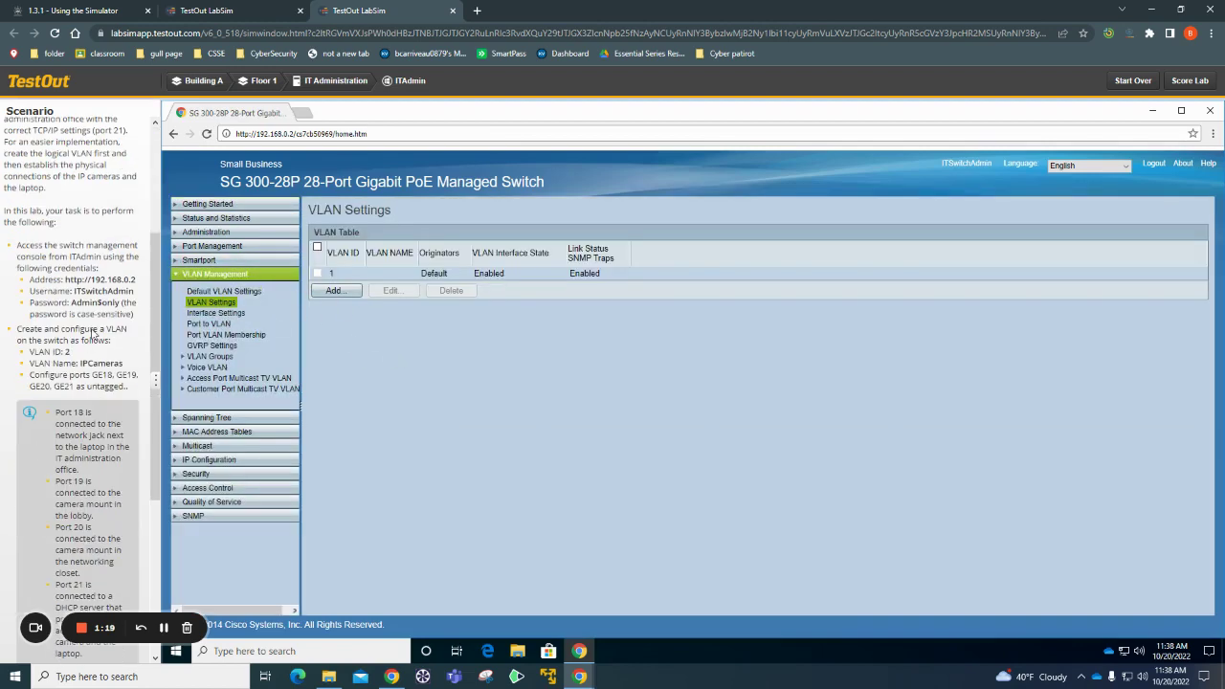
left_click(342, 295)
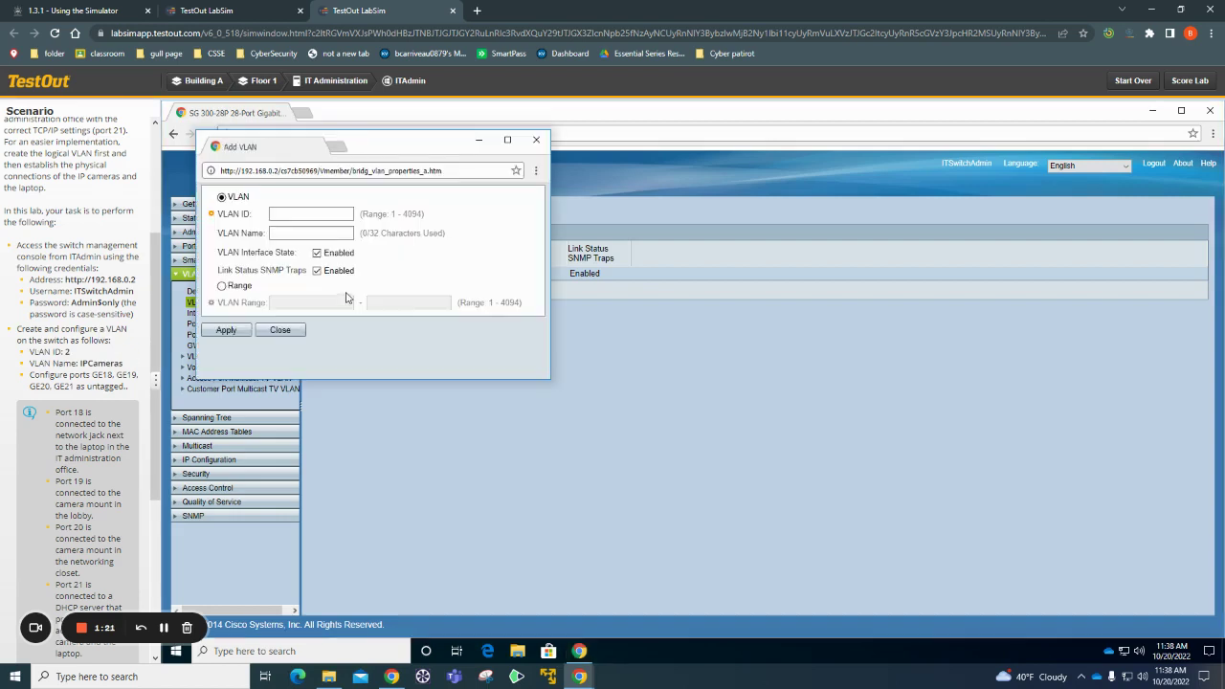
type("2")
left_click(311, 231)
type("IPCameras")
left_click(226, 330)
left_click(281, 360)
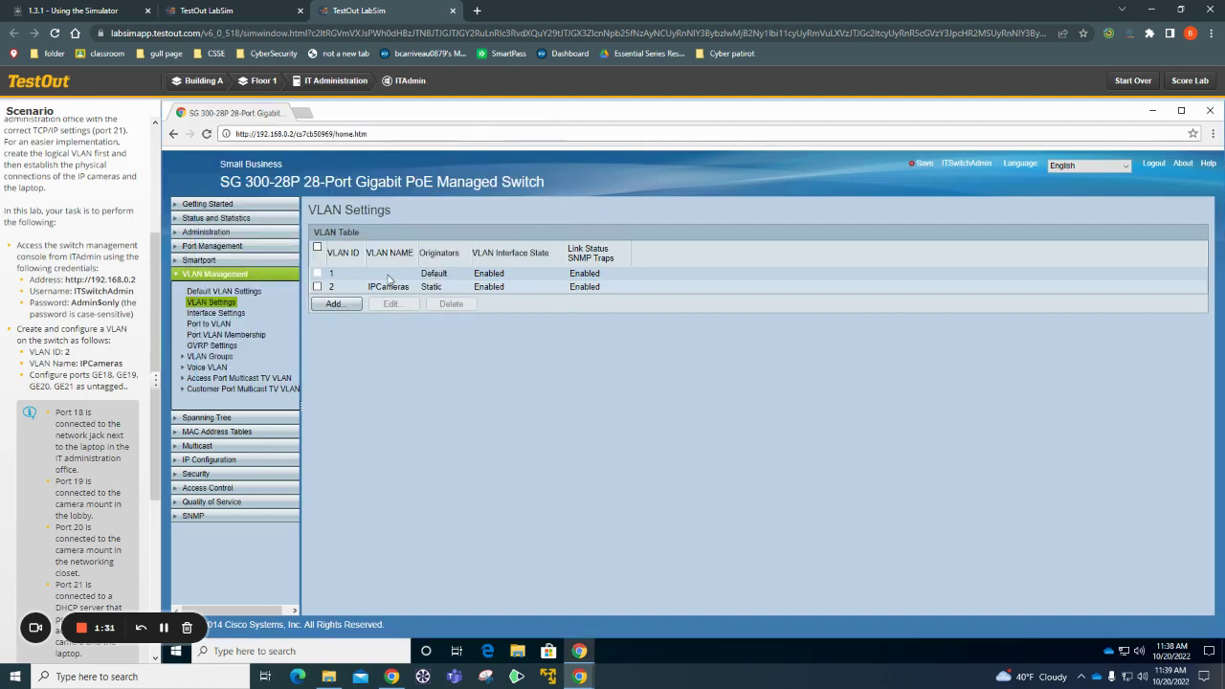
- Show Port to VLAN memberships filtered to VLAN ID 2
left_click(209, 325)
left_click(435, 239)
left_click(431, 256)
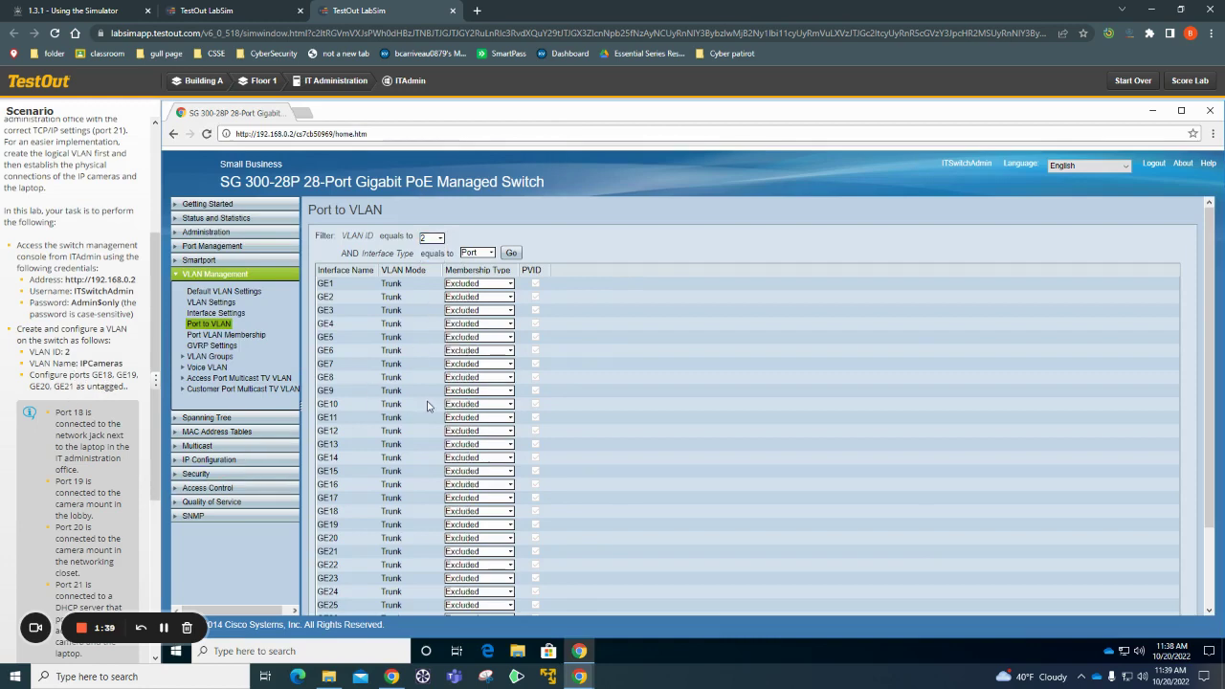
scroll(410, 402, "down", 2)
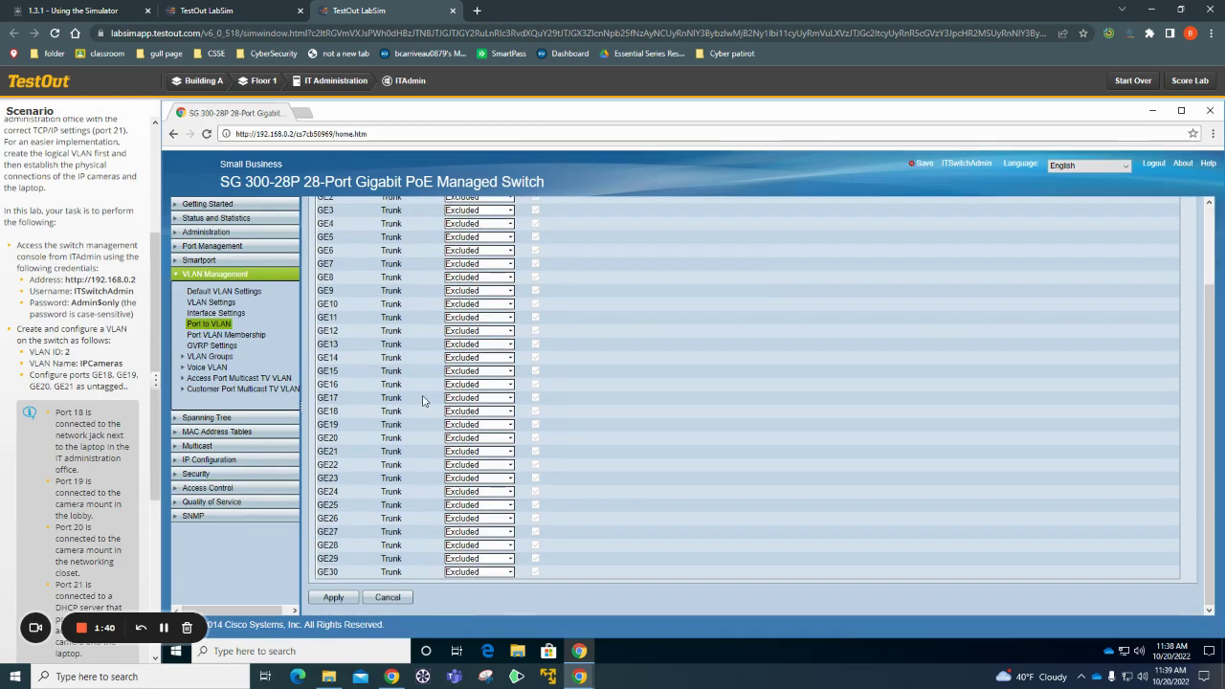
- Set ports GE18, GE19, GE20 and GE21 to Untagged and apply the changes
left_click(472, 412)
left_click(472, 448)
left_click(472, 424)
left_click(474, 460)
left_click(475, 438)
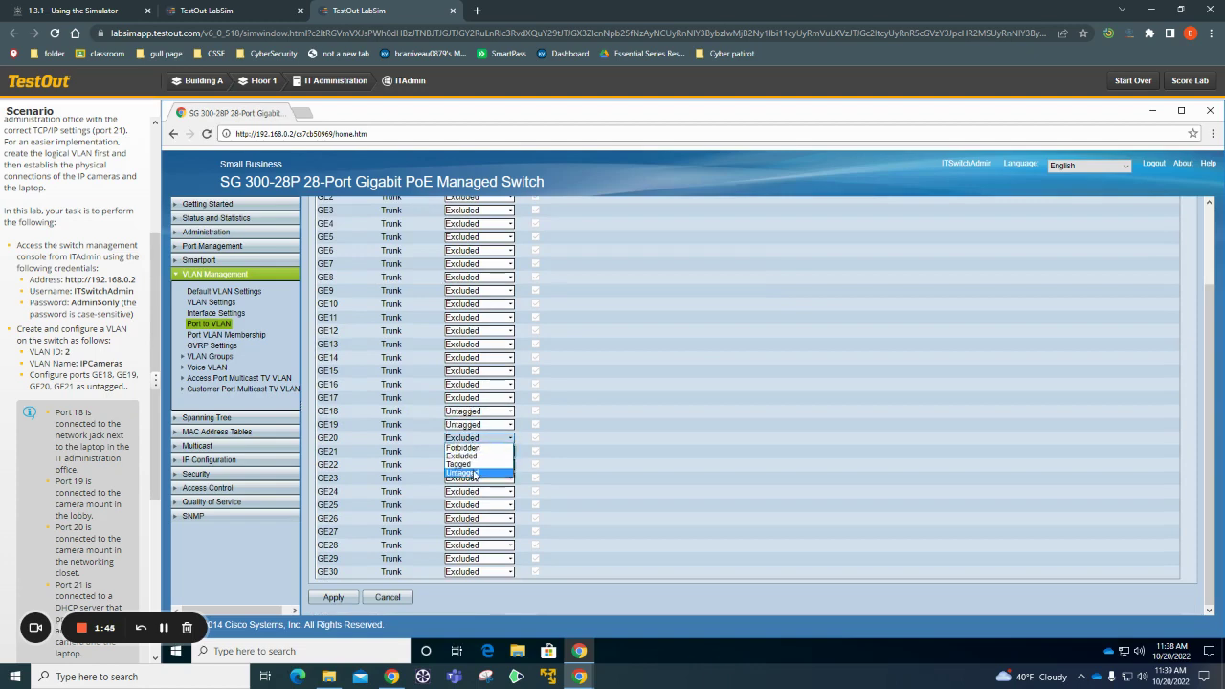
left_click(474, 472)
left_click(474, 456)
left_click(475, 490)
left_click(333, 598)
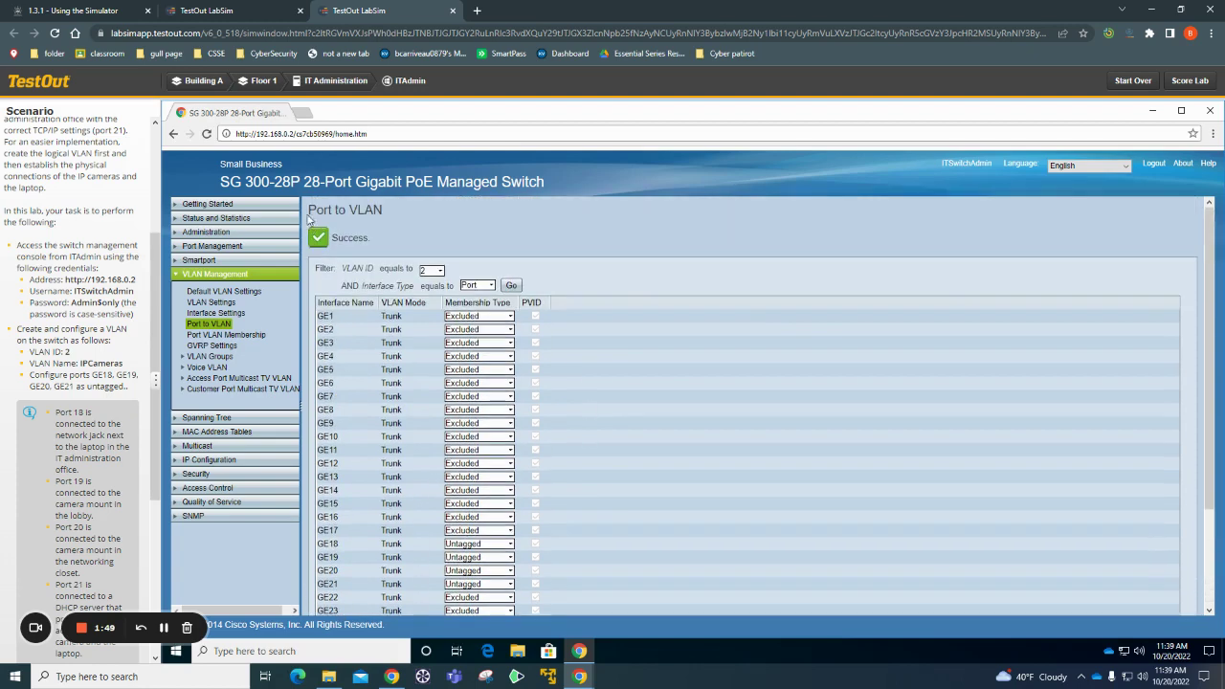
- Close the switch console and place the Lobby IP camera in the Lobby Hardware workspace
left_click(259, 82)
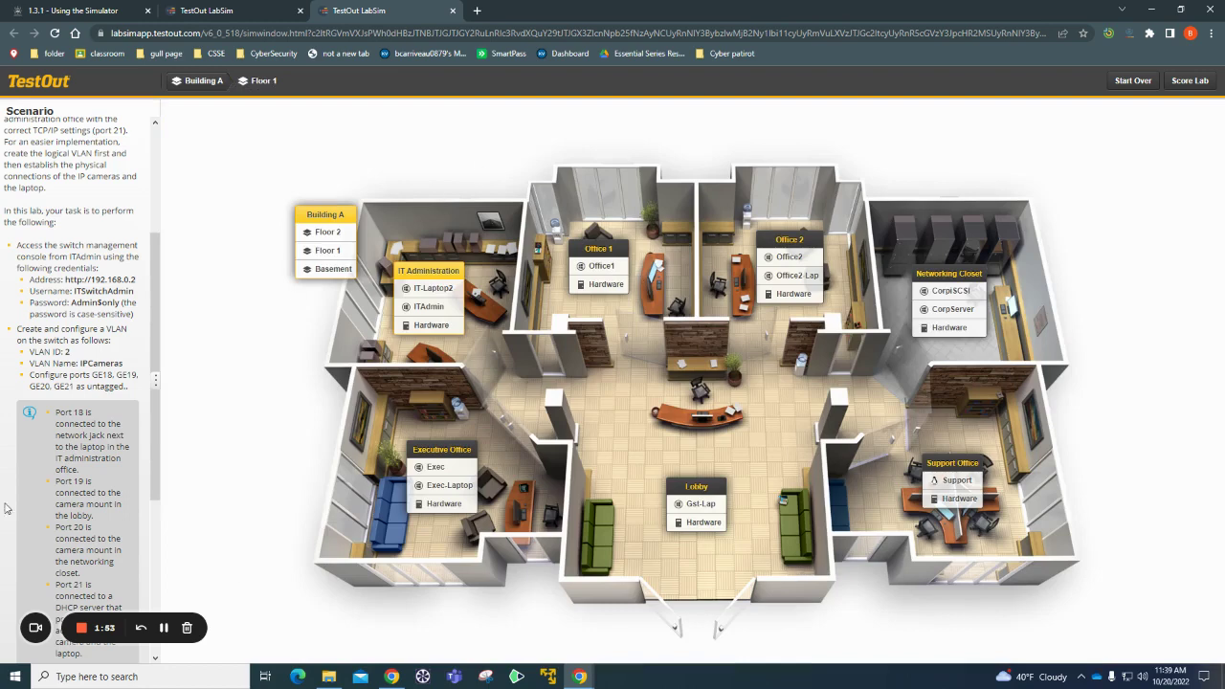
scroll(19, 495, "down", 3)
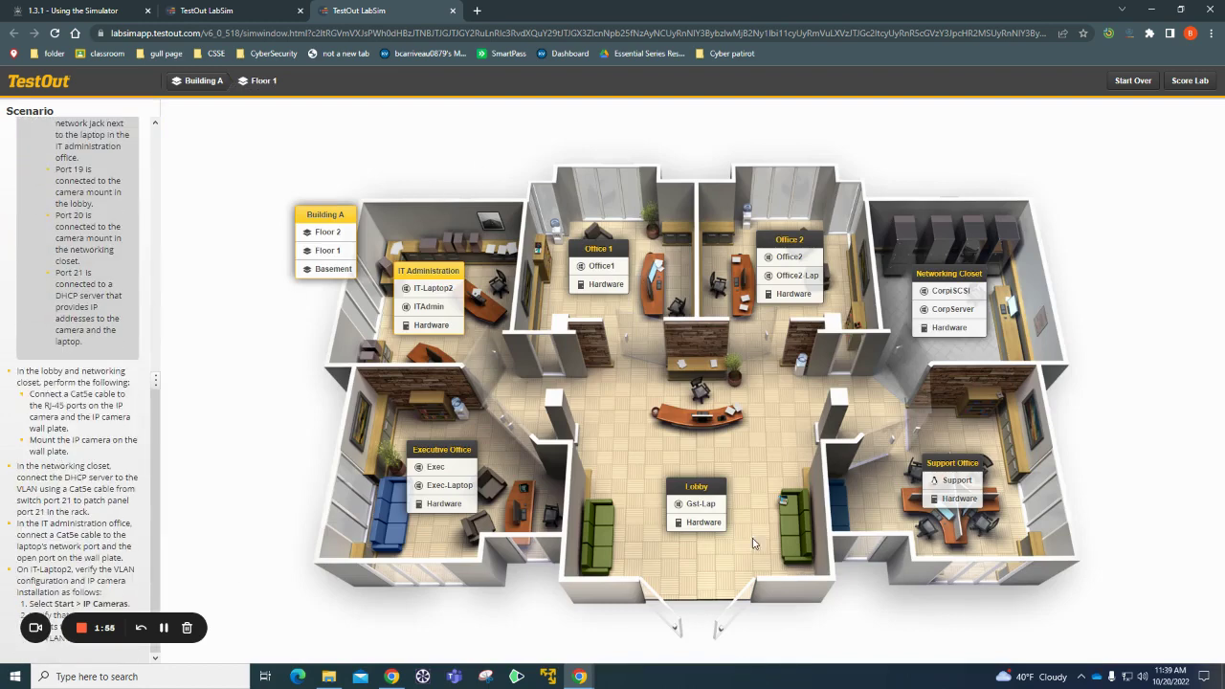
left_click(704, 522)
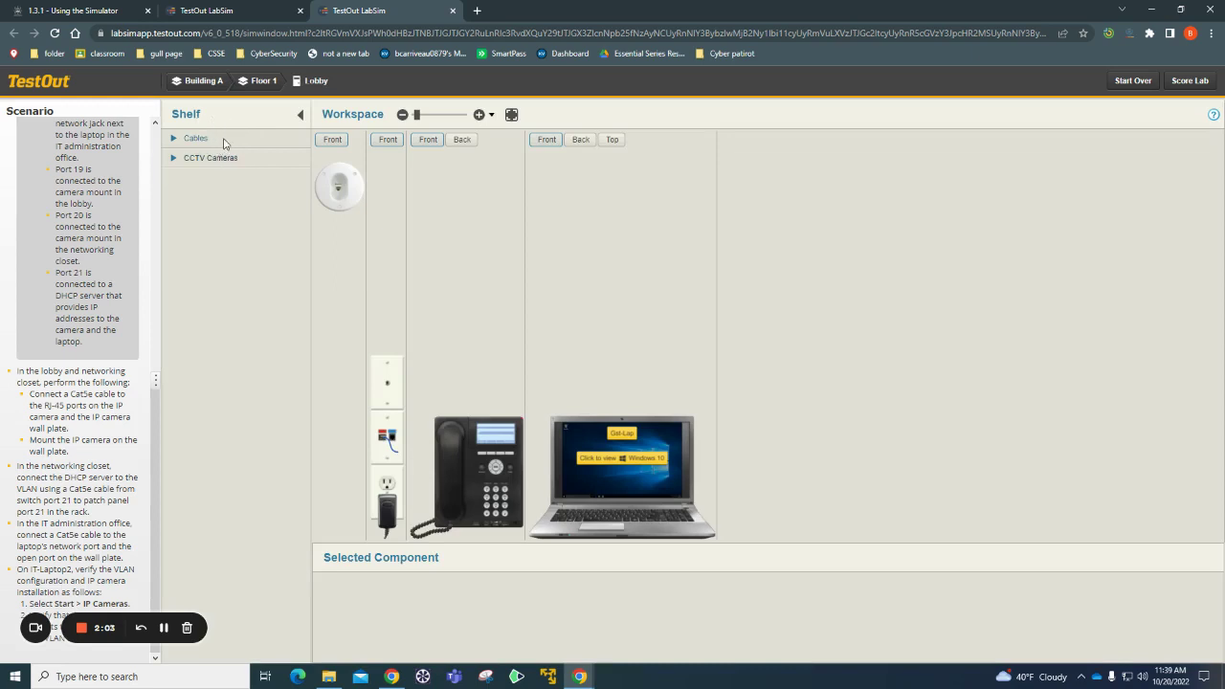
left_click(196, 139)
left_click(211, 158)
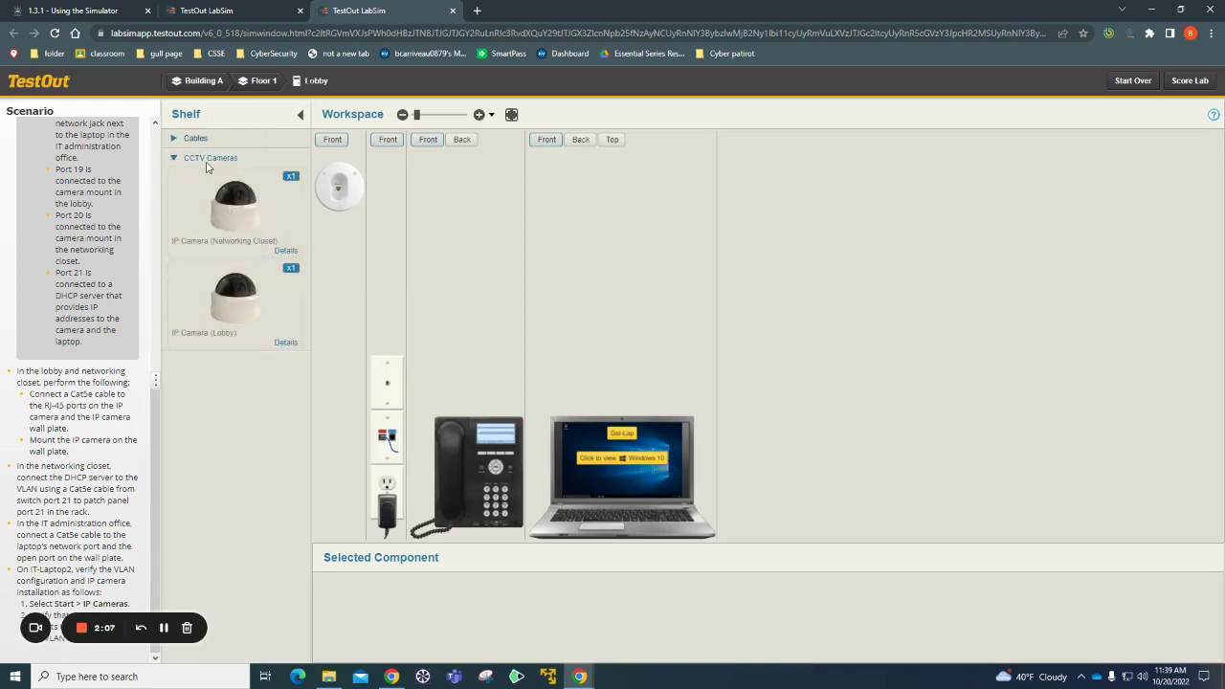
left_click_drag(239, 317, 733, 230)
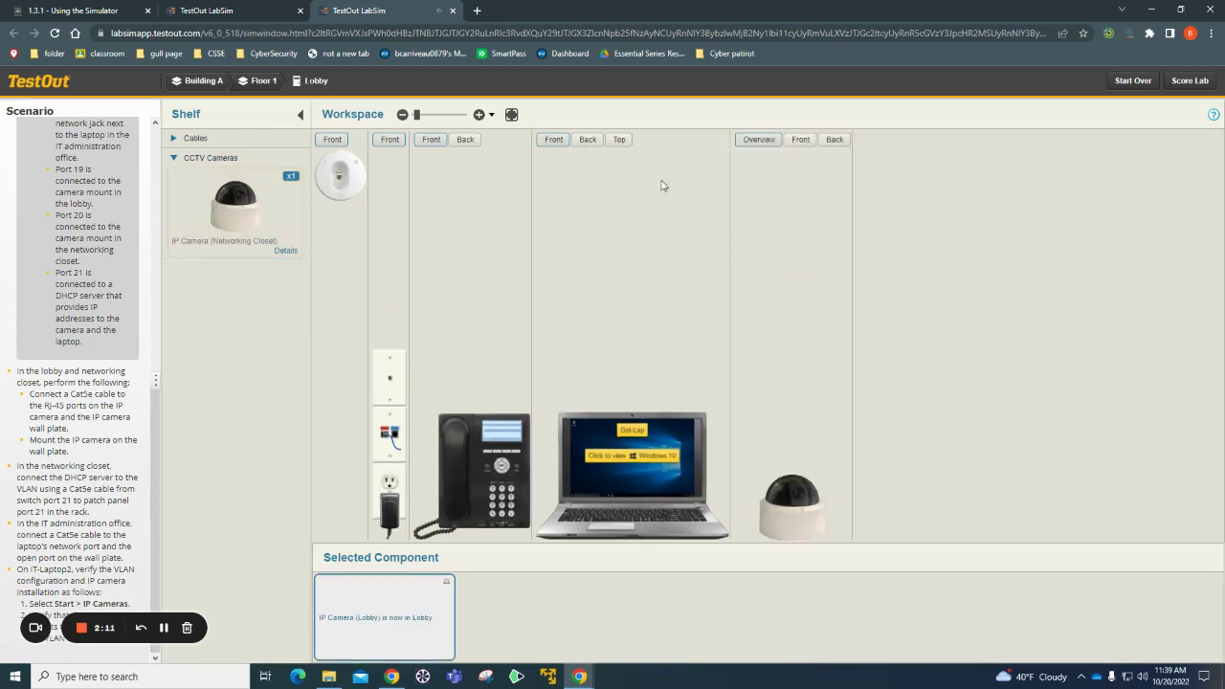
- Run a Cat5e cable from the camera's back to the wall mount and mount the camera
left_click(835, 140)
left_click(203, 140)
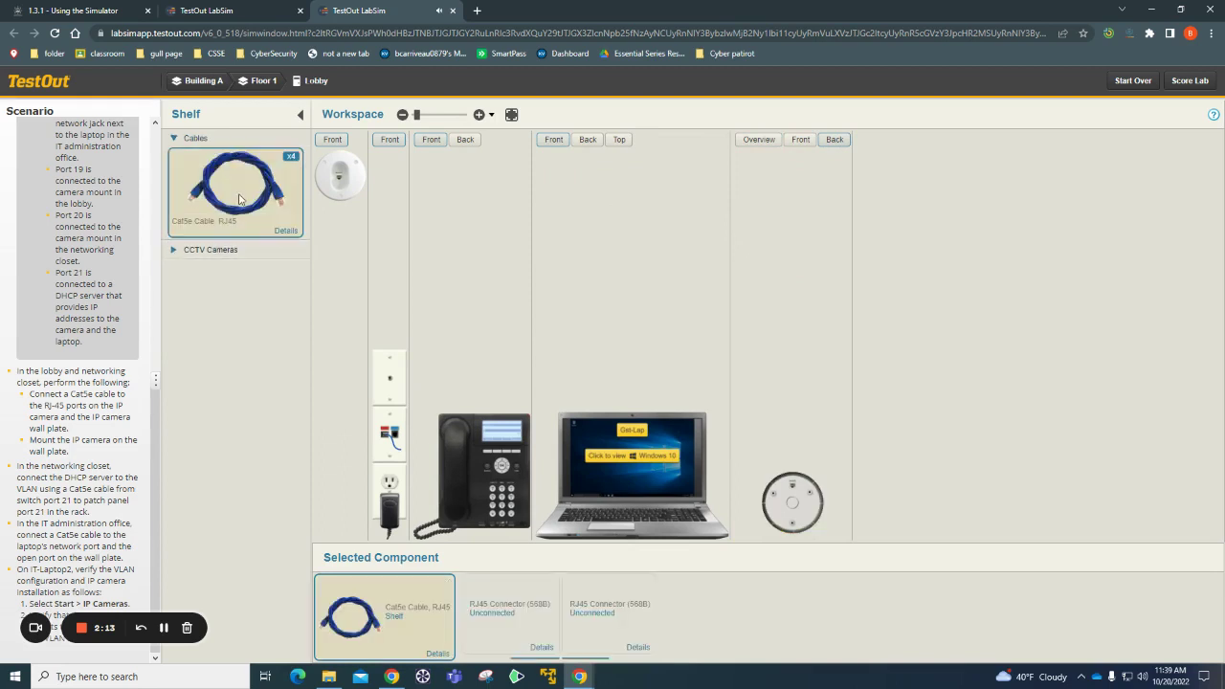
mouse_move(667, 617)
left_mouse_down()
mouse_move(793, 488)
mouse_move(823, 495)
left_mouse_up()
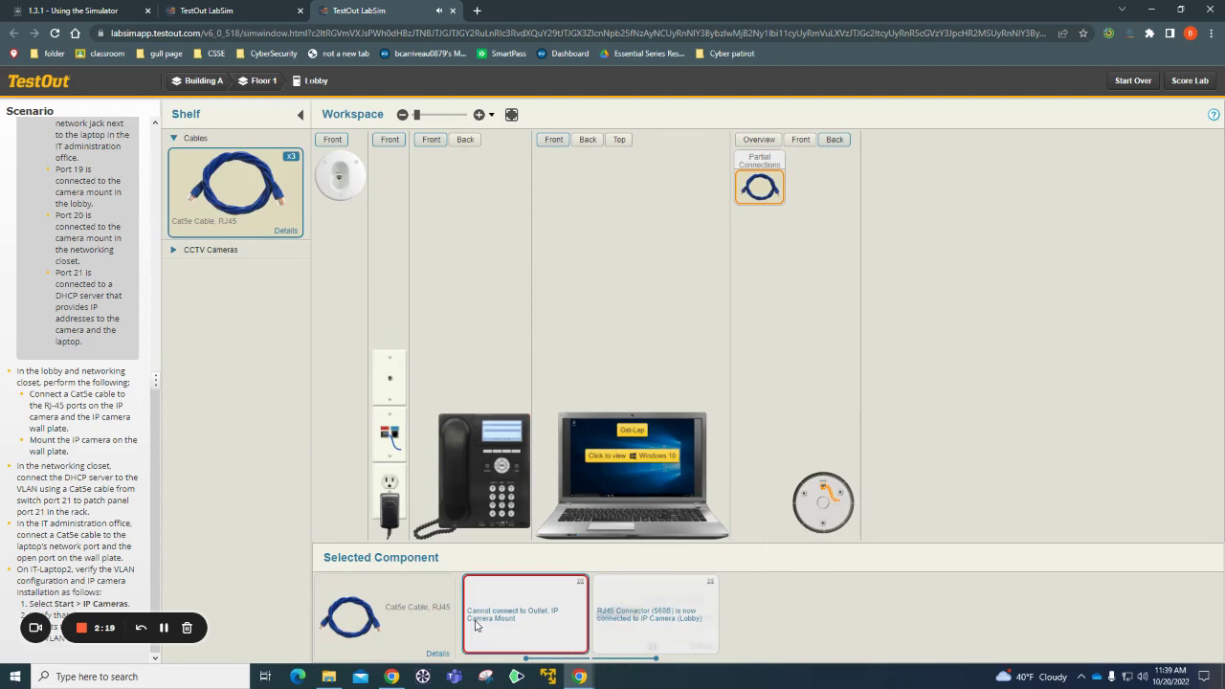
left_click_drag(471, 622, 342, 178)
left_click_drag(802, 531, 345, 175)
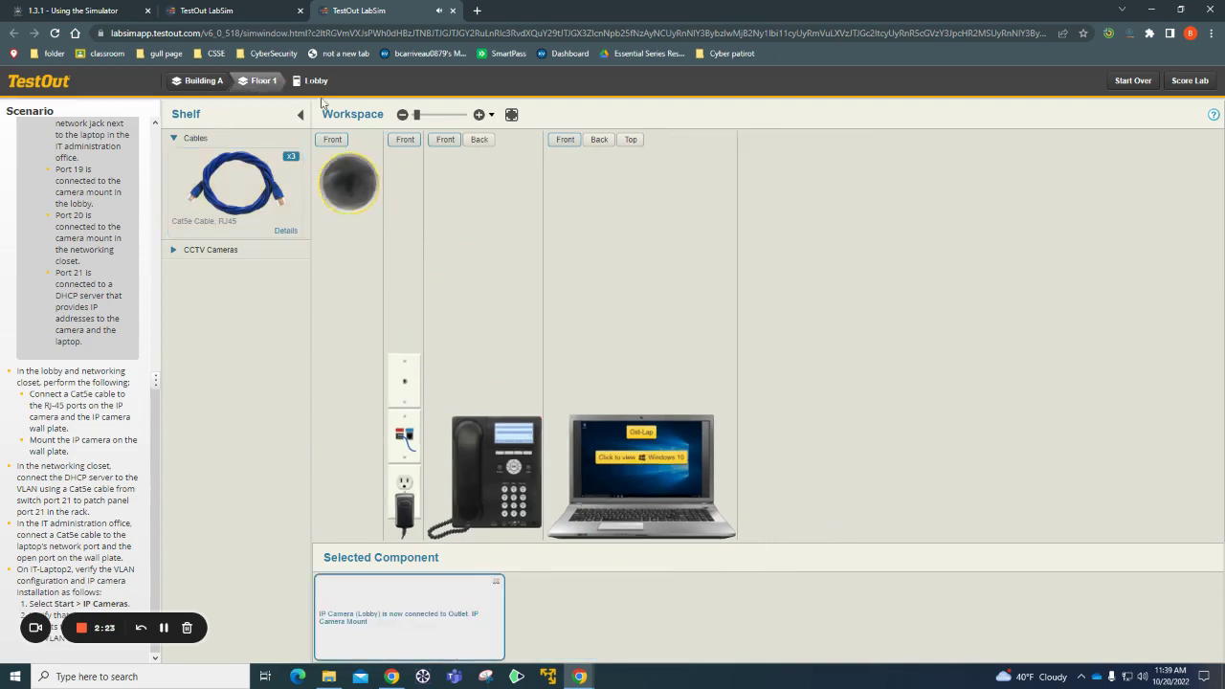
- Place the IP camera in the Networking Closet Hardware workspace
left_click(258, 81)
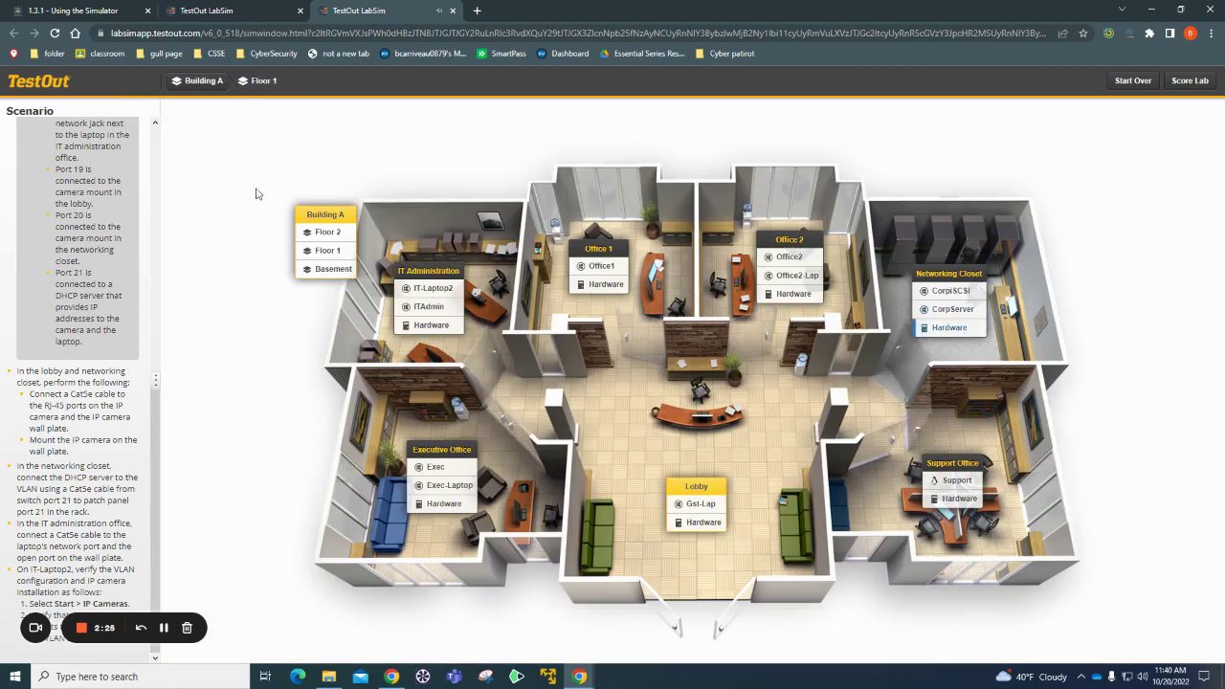
left_click(950, 328)
left_click(206, 250)
left_click(275, 251)
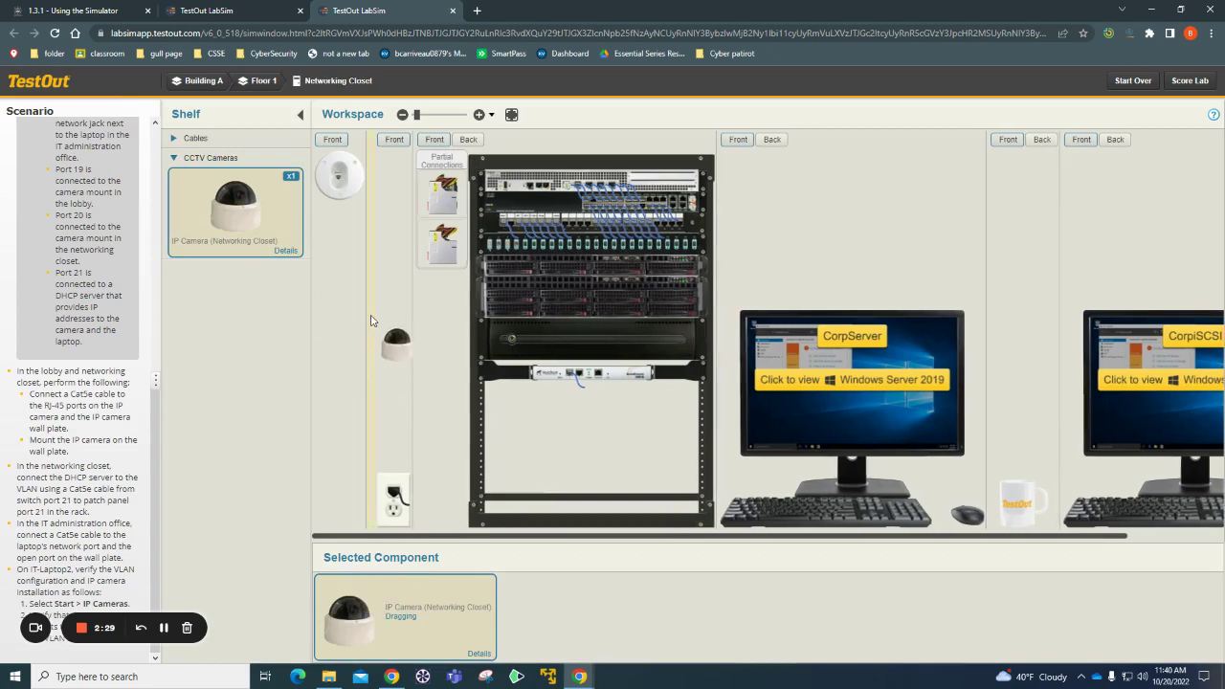
left_click_drag(371, 605, 374, 322)
- Connect a Cat5e cable between the camera's back and the wall plate, then mount the camera
left_click(437, 138)
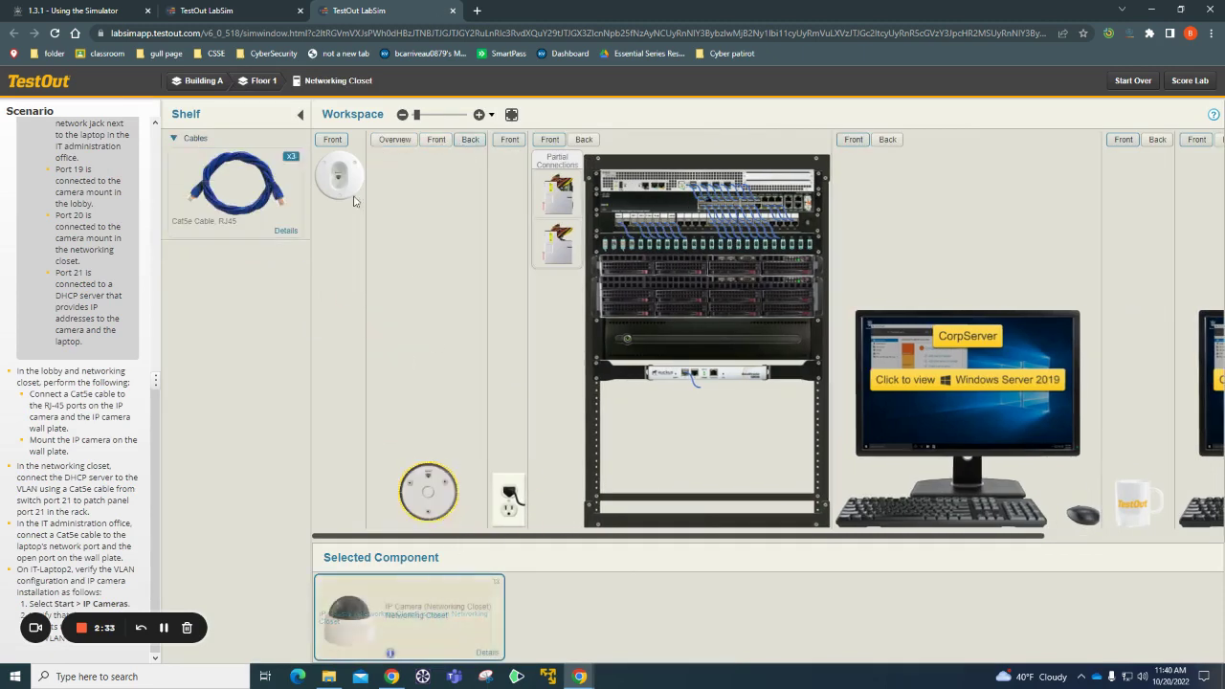
left_click_drag(234, 186, 435, 481)
left_click_drag(327, 258, 343, 180)
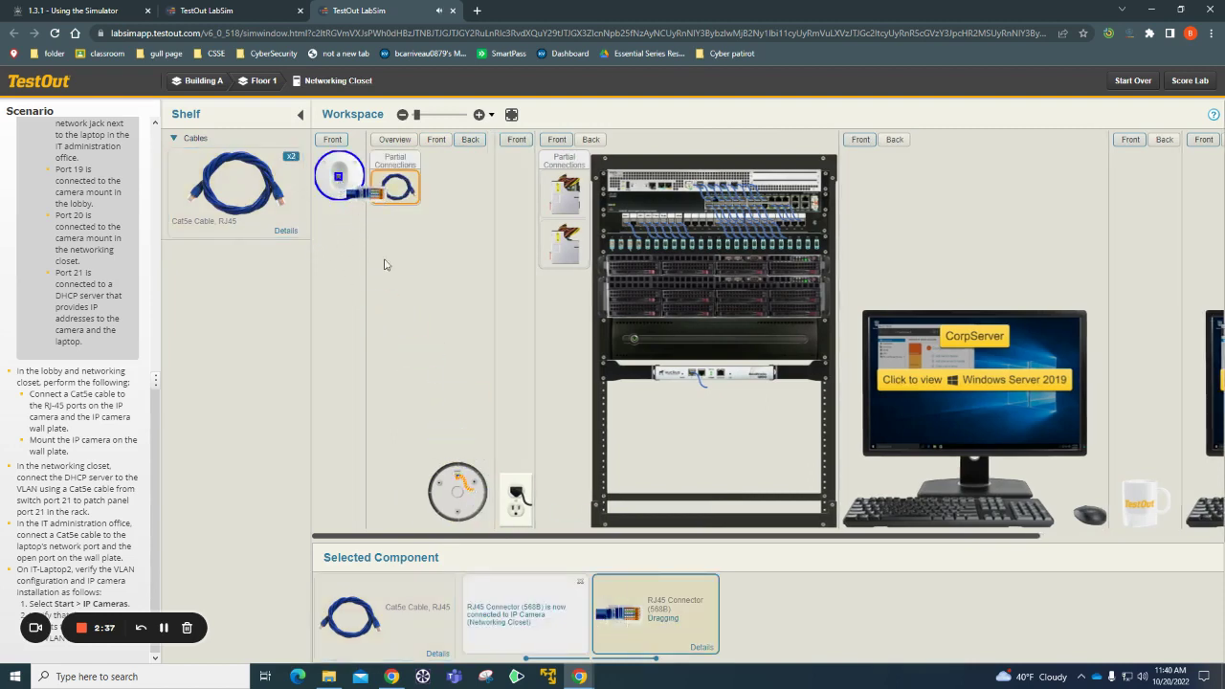
left_click_drag(457, 502, 342, 182)
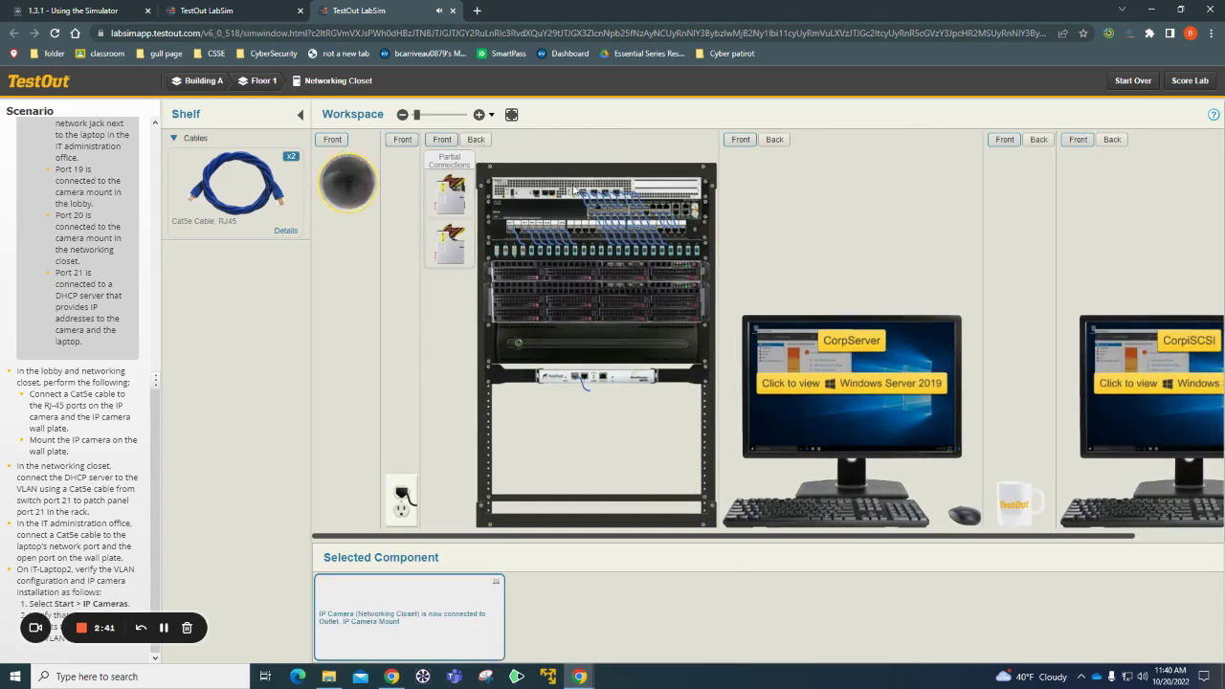
- Zoom into the networking closet rack and take another Cat5e cable from the shelf
left_click(587, 205)
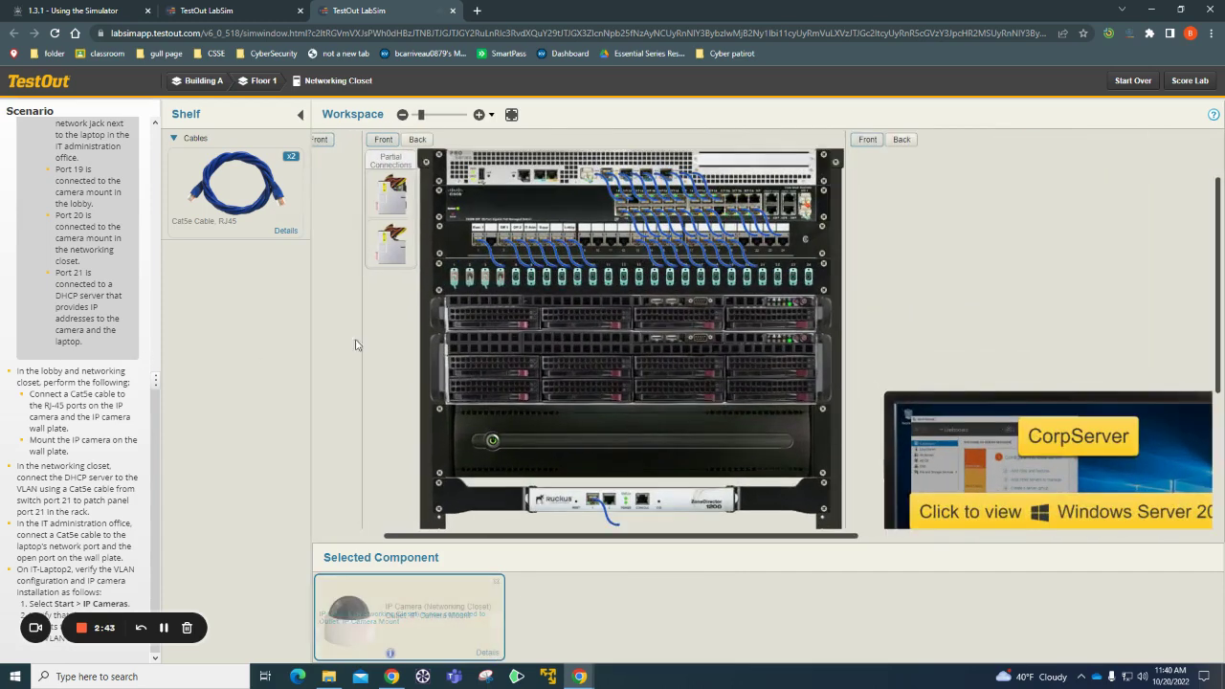
scroll(710, 179, "up", 1)
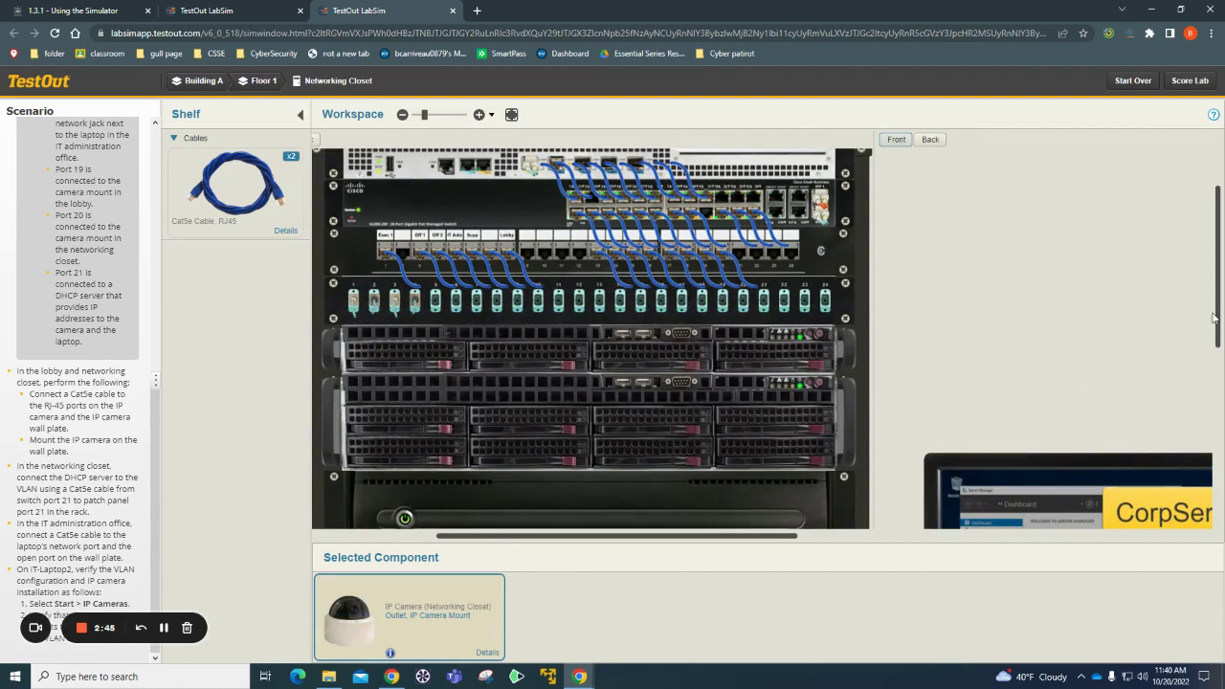
scroll(957, 315, "up", 1)
scroll(747, 296, "up", 1)
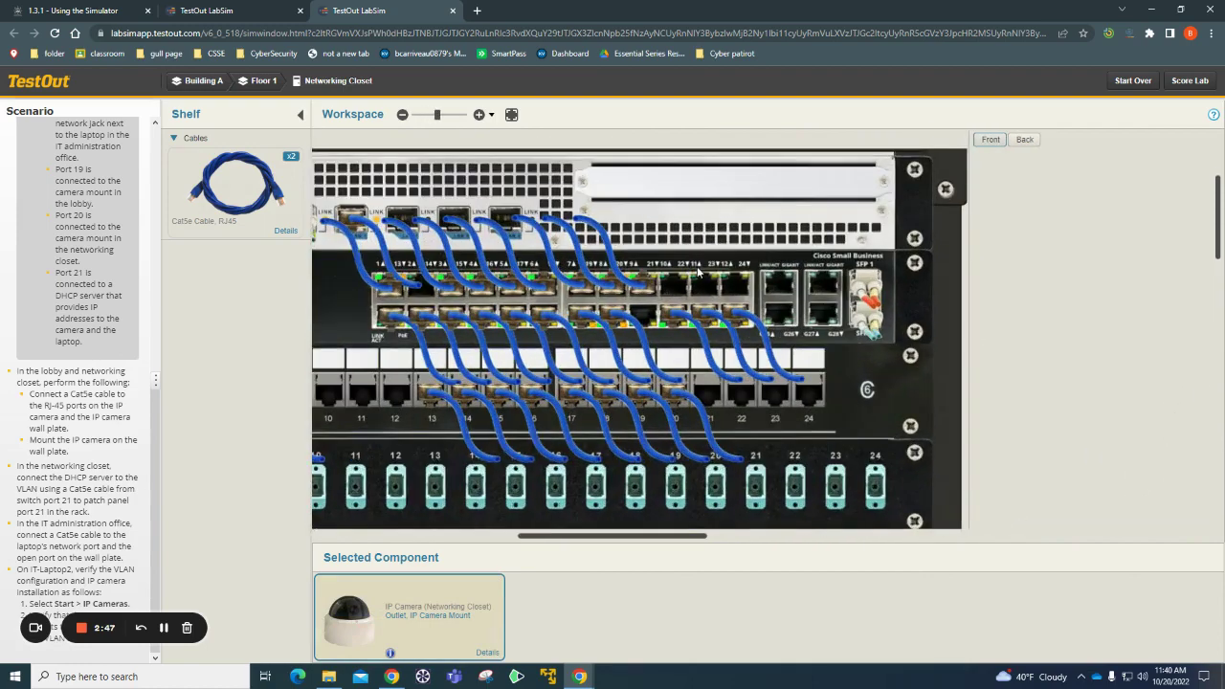
scroll(696, 273, "up", 1)
left_click(280, 212)
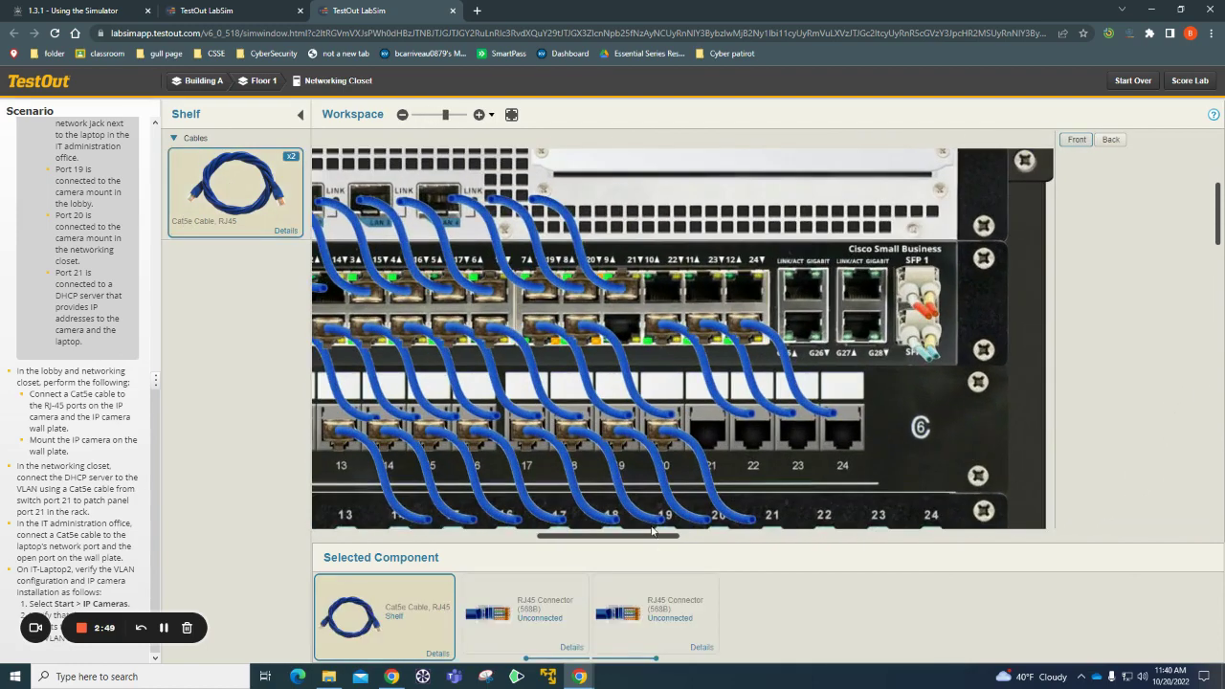
left_click(586, 595)
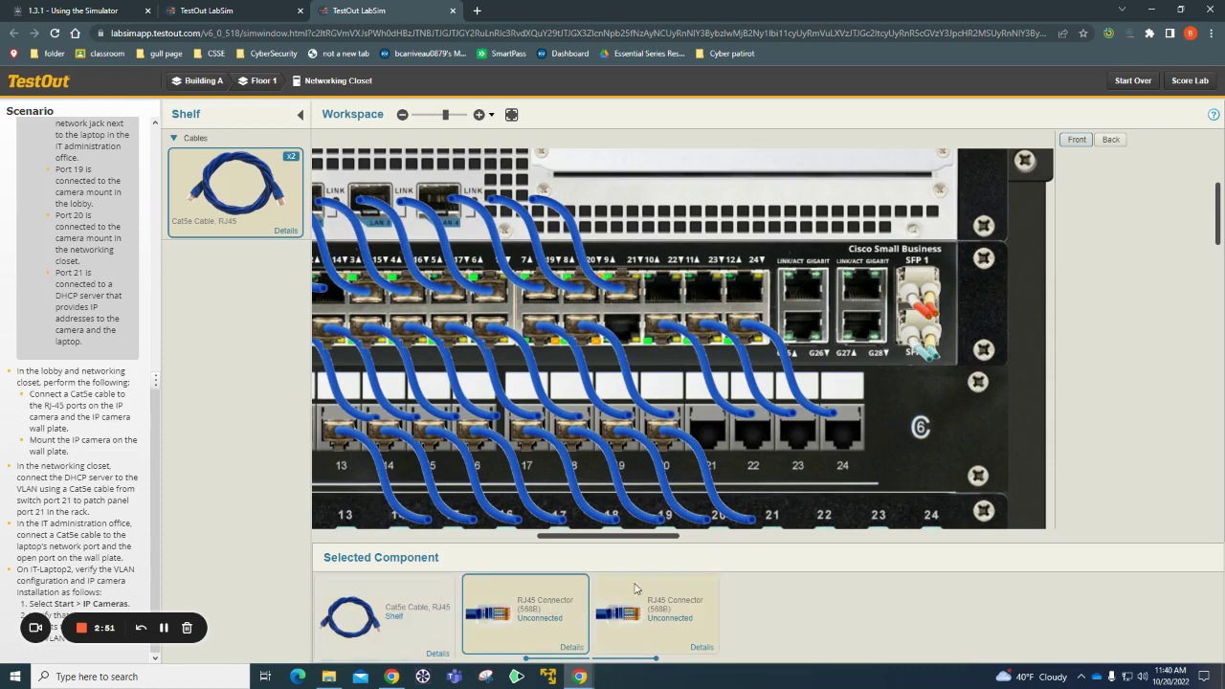
- Plug the cable's ends into switch port 21 and patch panel port 21
left_click_drag(531, 610, 622, 332)
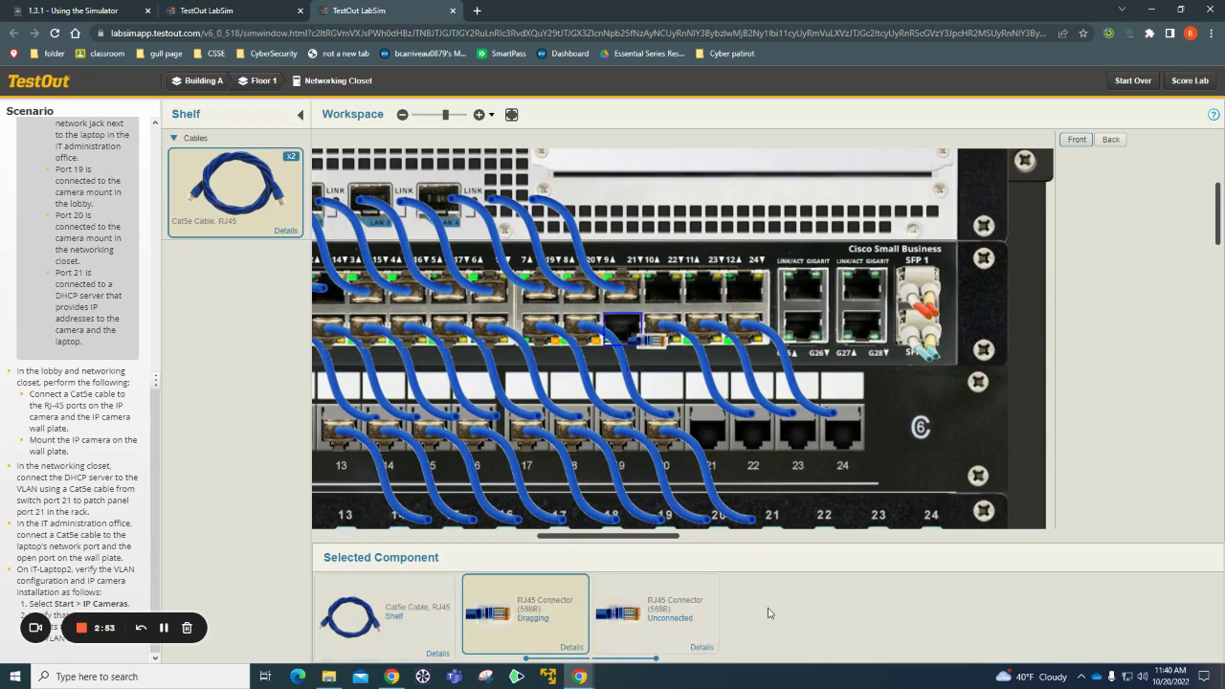
left_click(622, 330)
left_click_drag(656, 612, 723, 448)
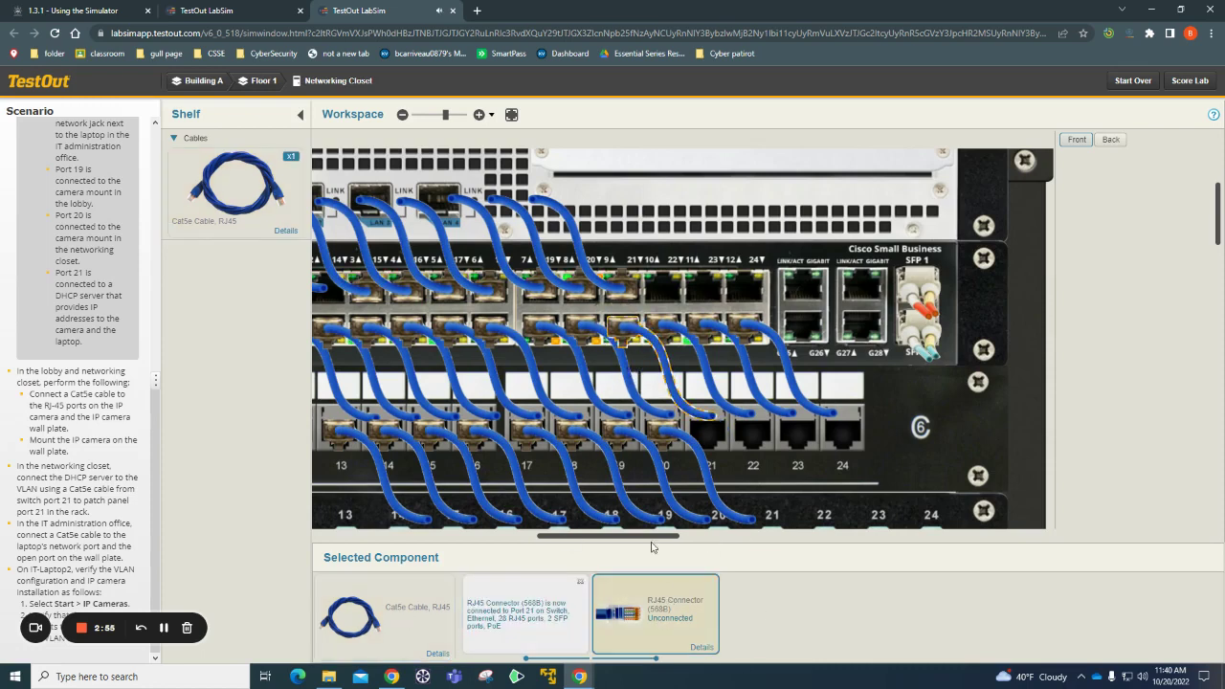
left_click(720, 414)
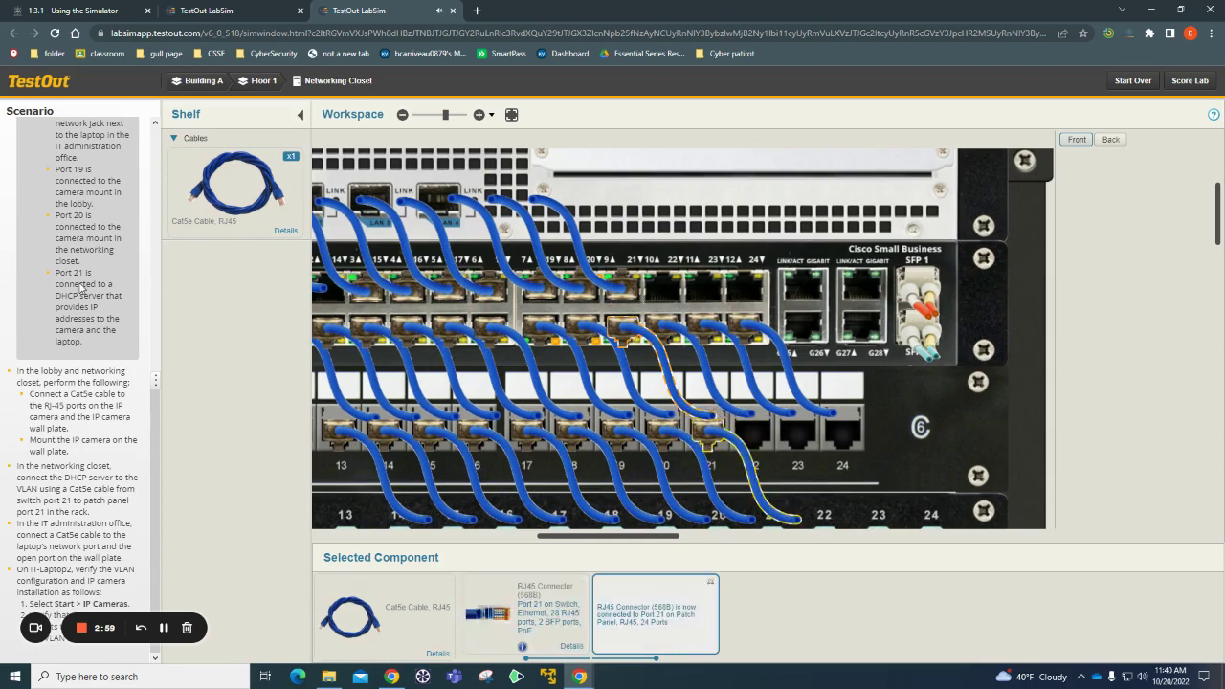
left_click_drag(55, 272, 119, 331)
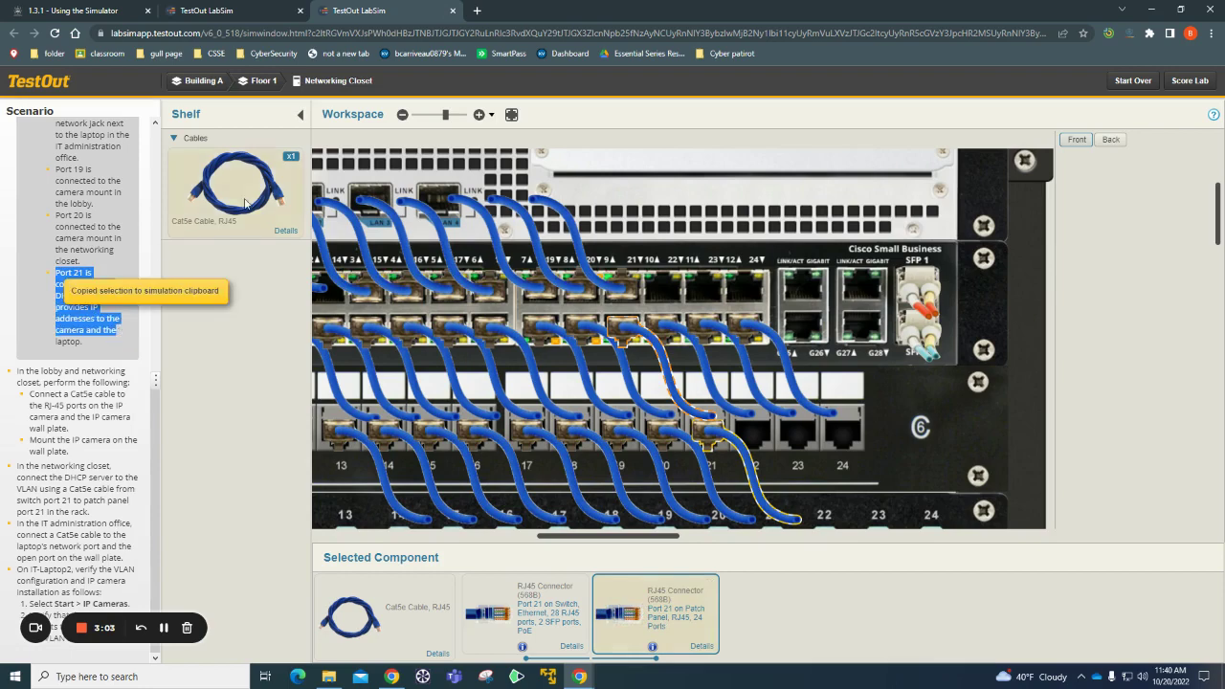
- In IT Administration, run a Cat5e cable from IT-Laptop2's back network port to the wall plate
left_click(258, 81)
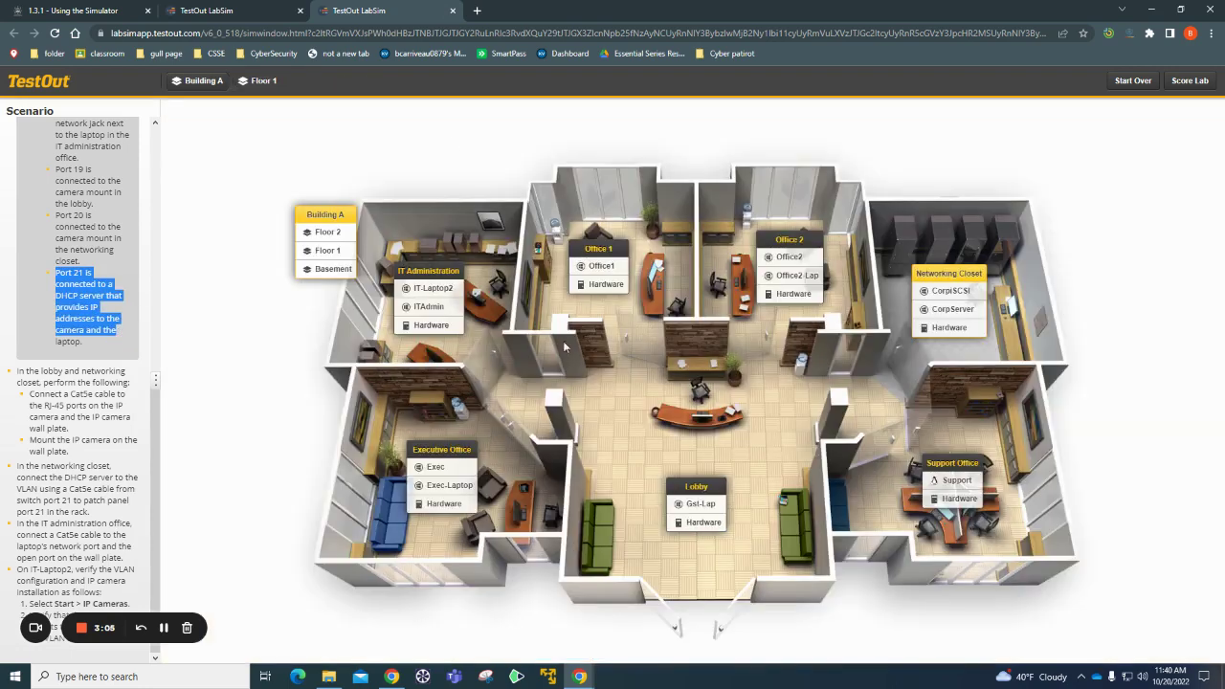
left_click(455, 306)
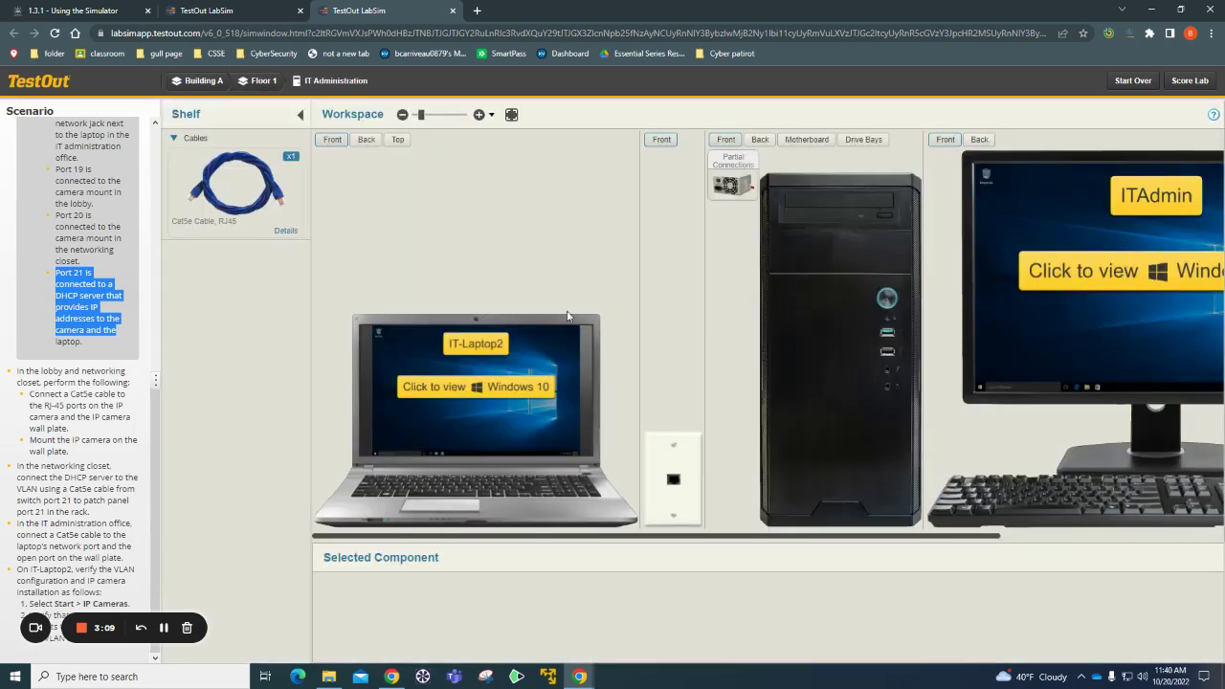
left_click(246, 211)
left_click(367, 139)
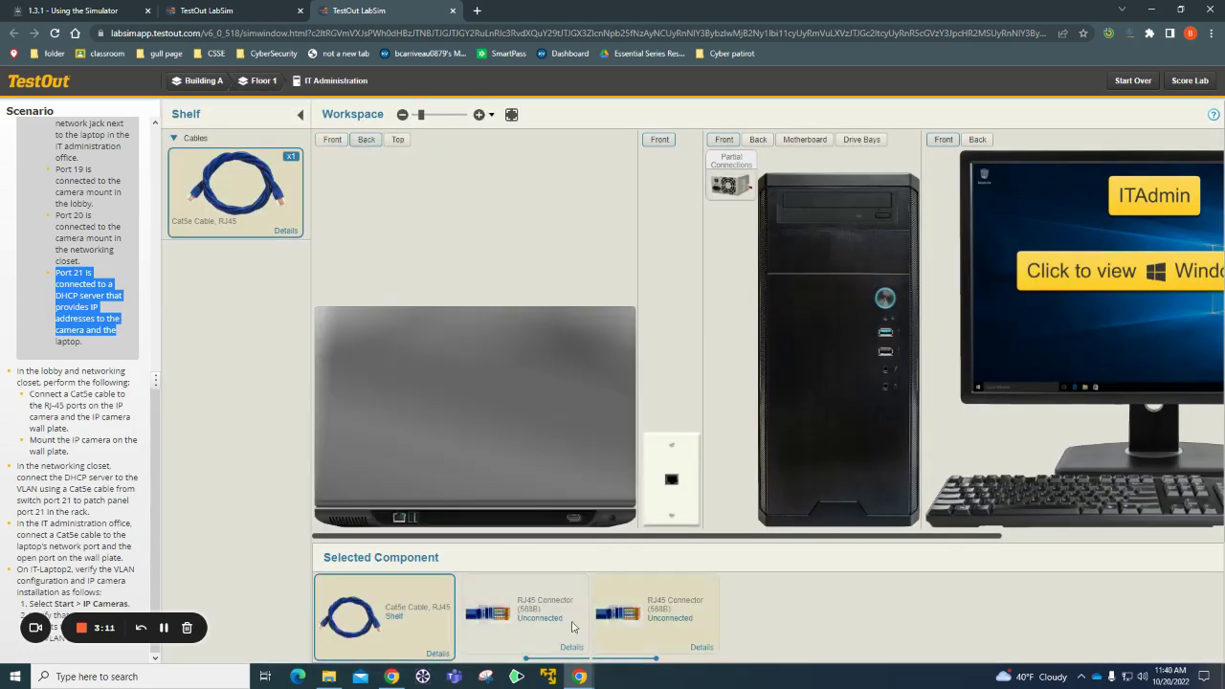
left_click_drag(556, 619, 403, 522)
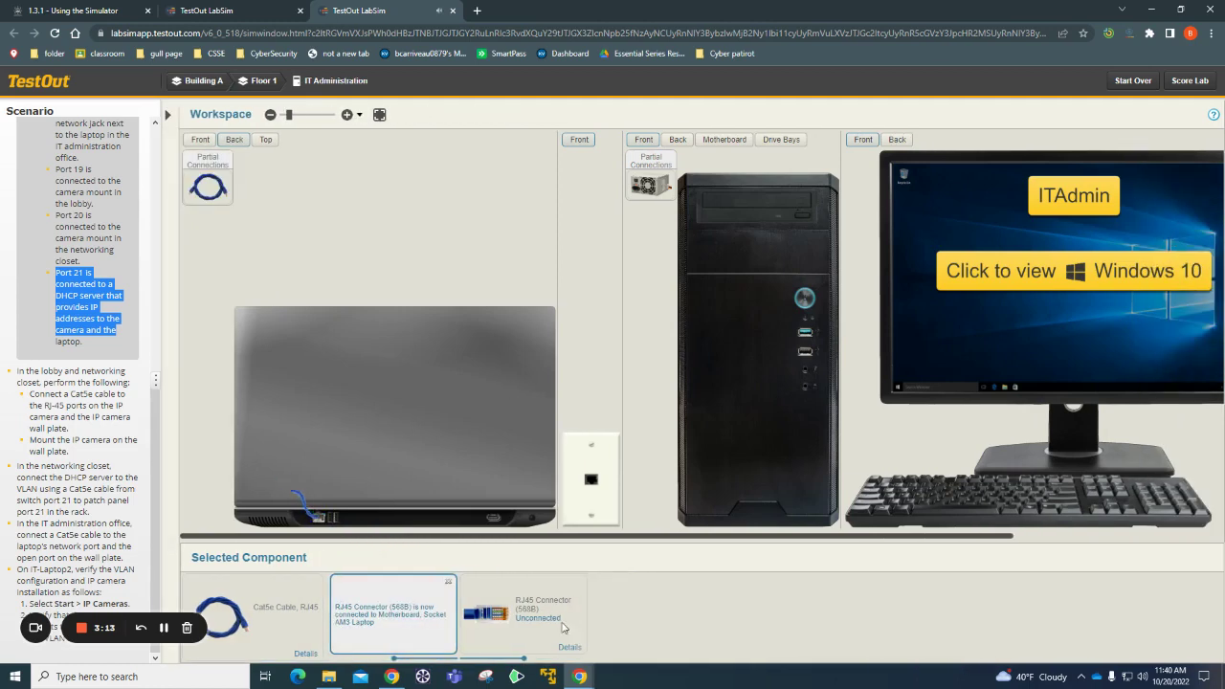
left_click(595, 481)
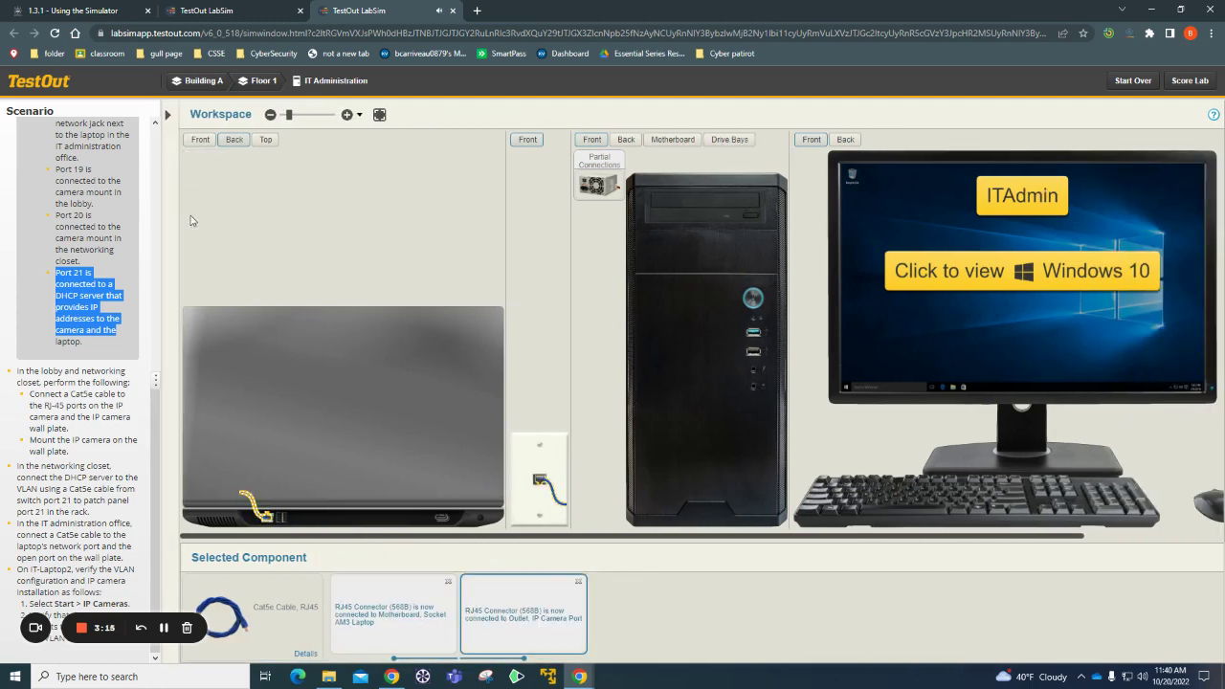
left_click(200, 139)
- Launch IP Cameras on IT-Laptop2 and check the Lobby and Networking Closet cameras show Online
left_click(348, 388)
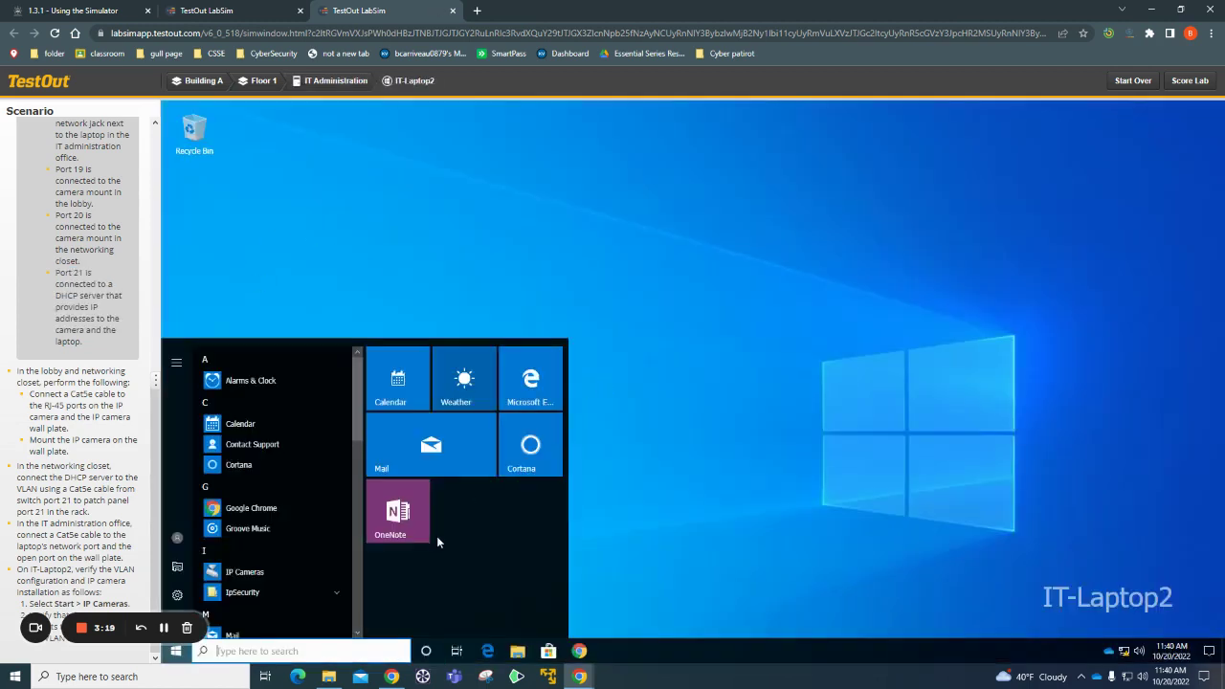
scroll(295, 541, "down", 1)
left_click(246, 514)
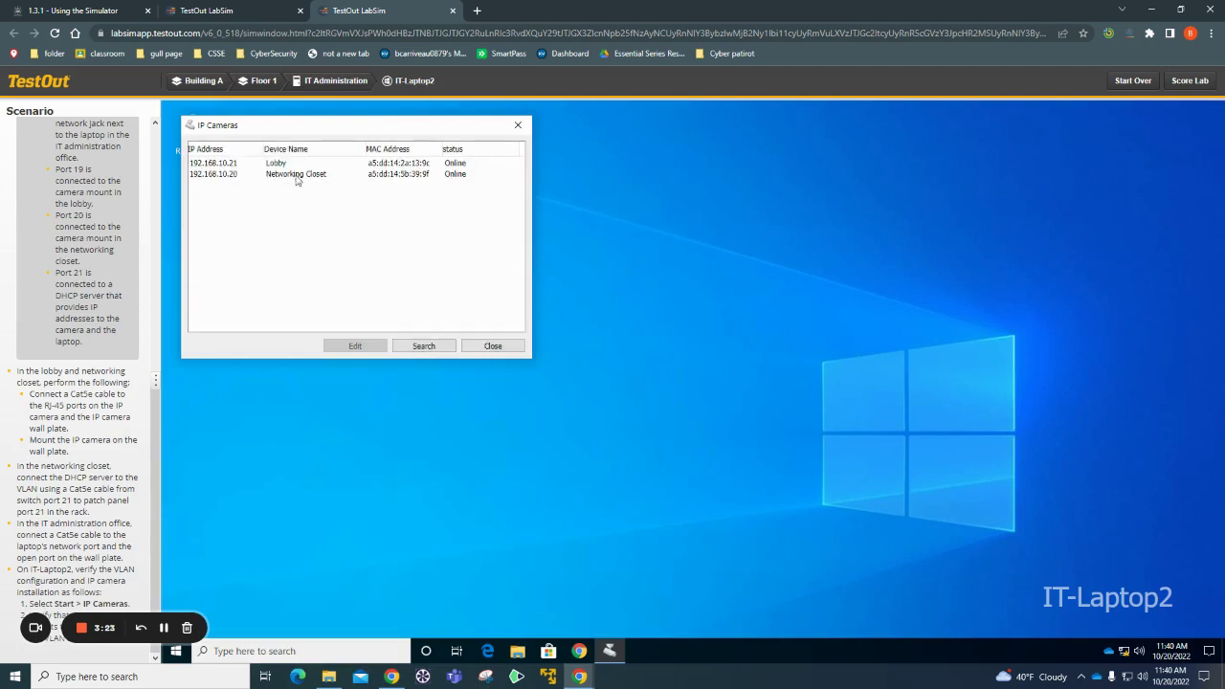
left_click(224, 166)
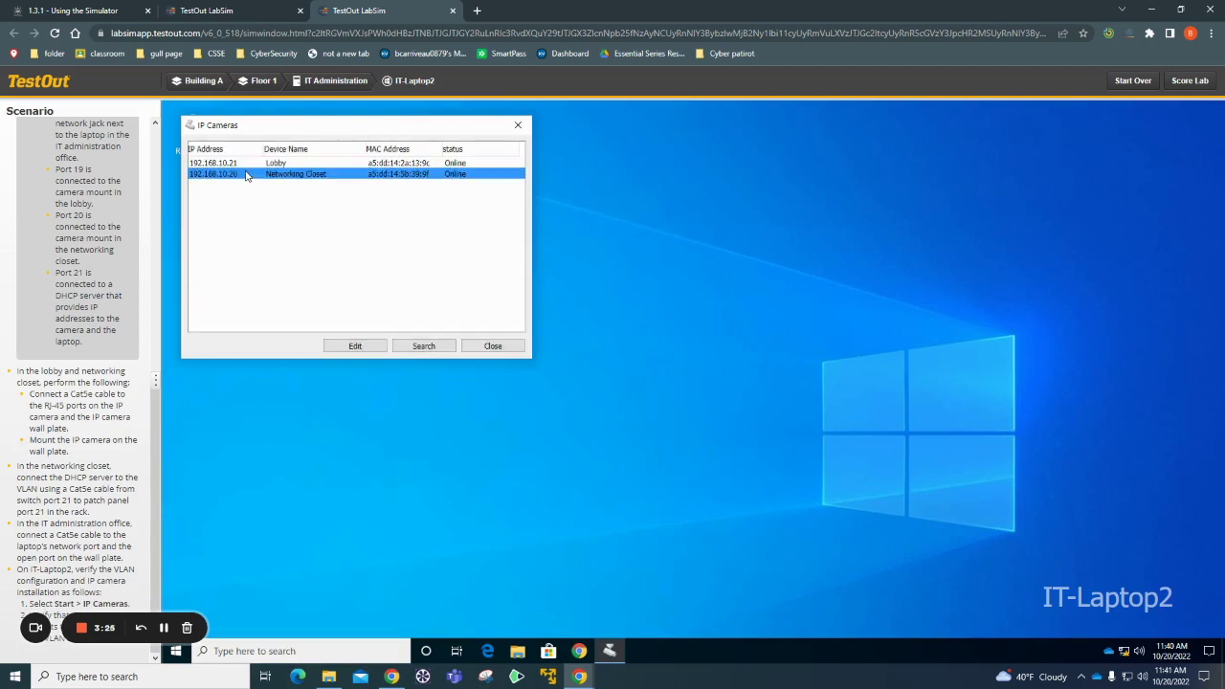
left_click(269, 164)
left_click(281, 165)
left_click(290, 160)
- Score the lab, click Done to close it, and show the course outline
left_click(1190, 81)
scroll(670, 431, "down", 3)
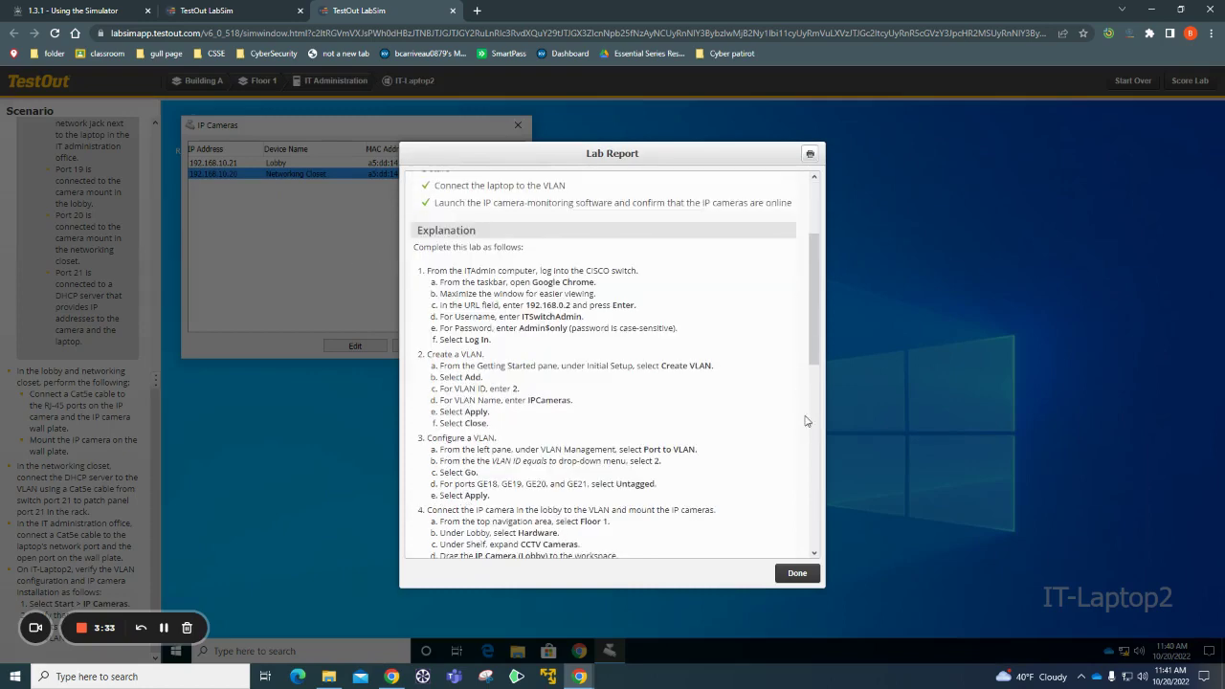
left_click(797, 572)
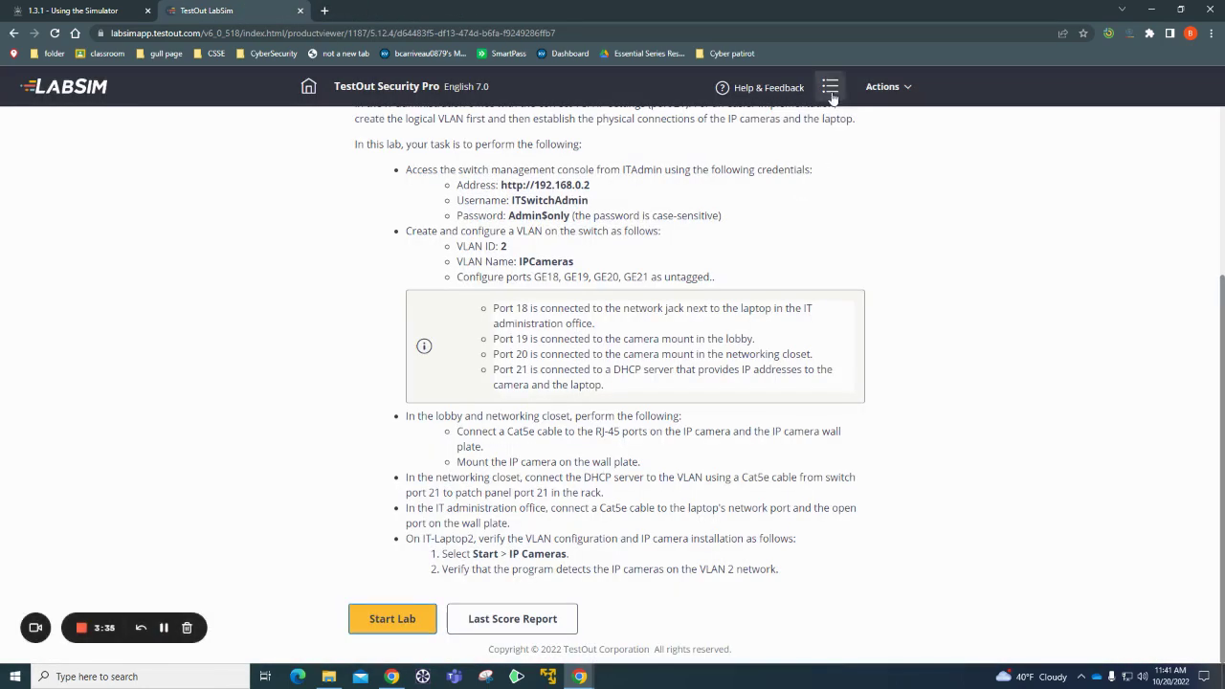
left_click(830, 86)
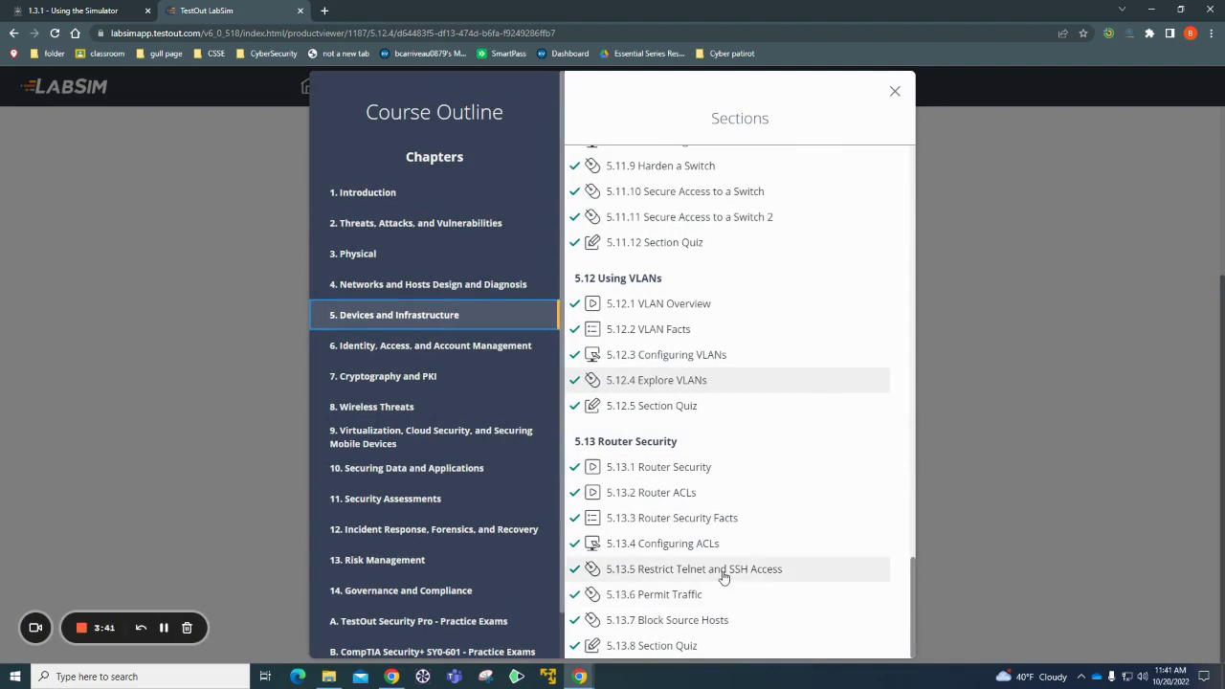
- Launch lab 5.13.5 Restrict Telnet and SSH Access, reach the router prompt, and score it at 0 of 6
left_click(689, 579)
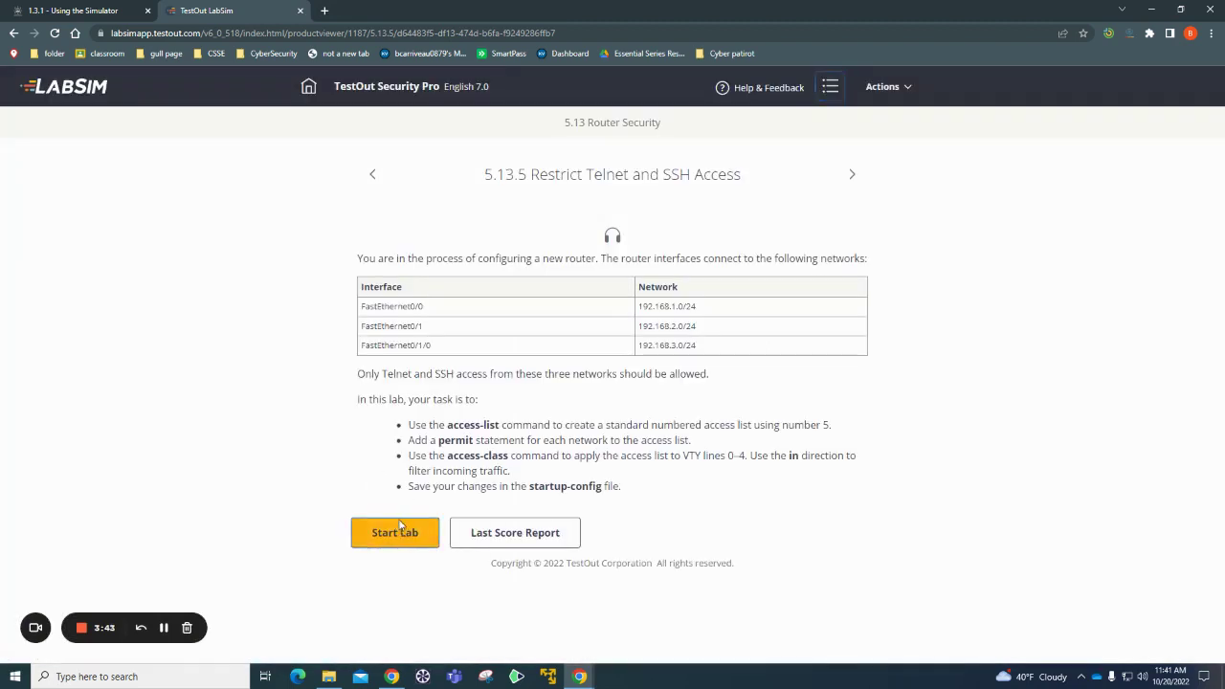
left_click(401, 525)
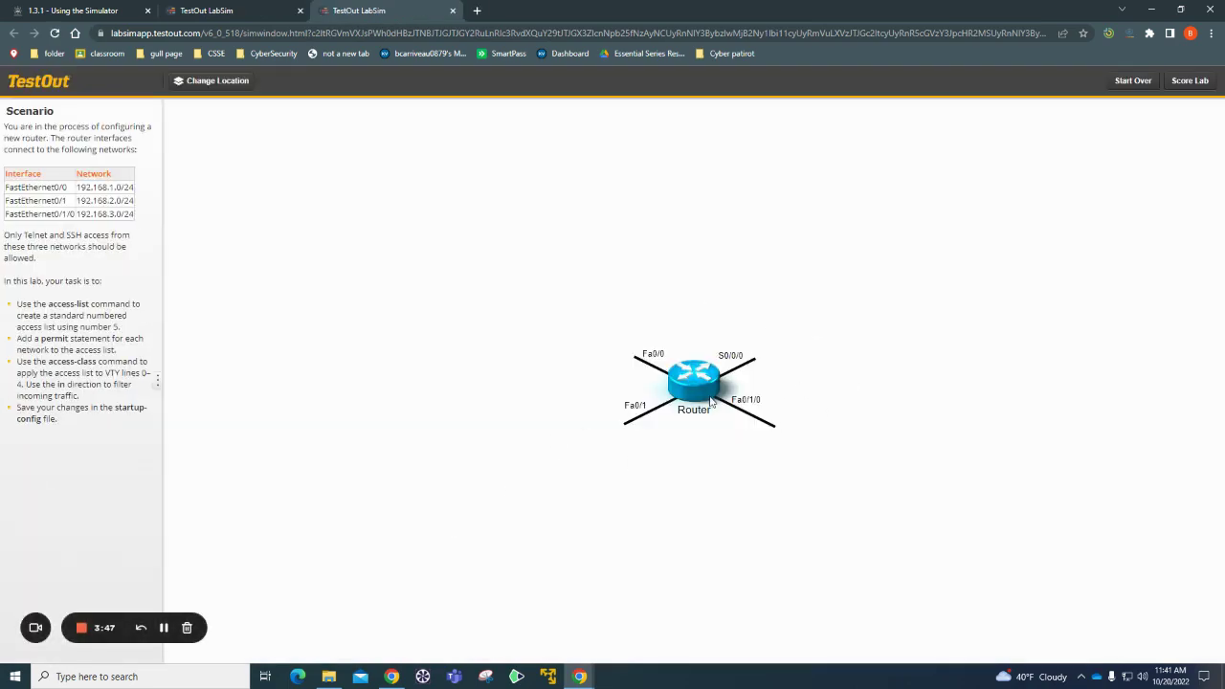
left_click(711, 402)
key("Return")
key("Return")
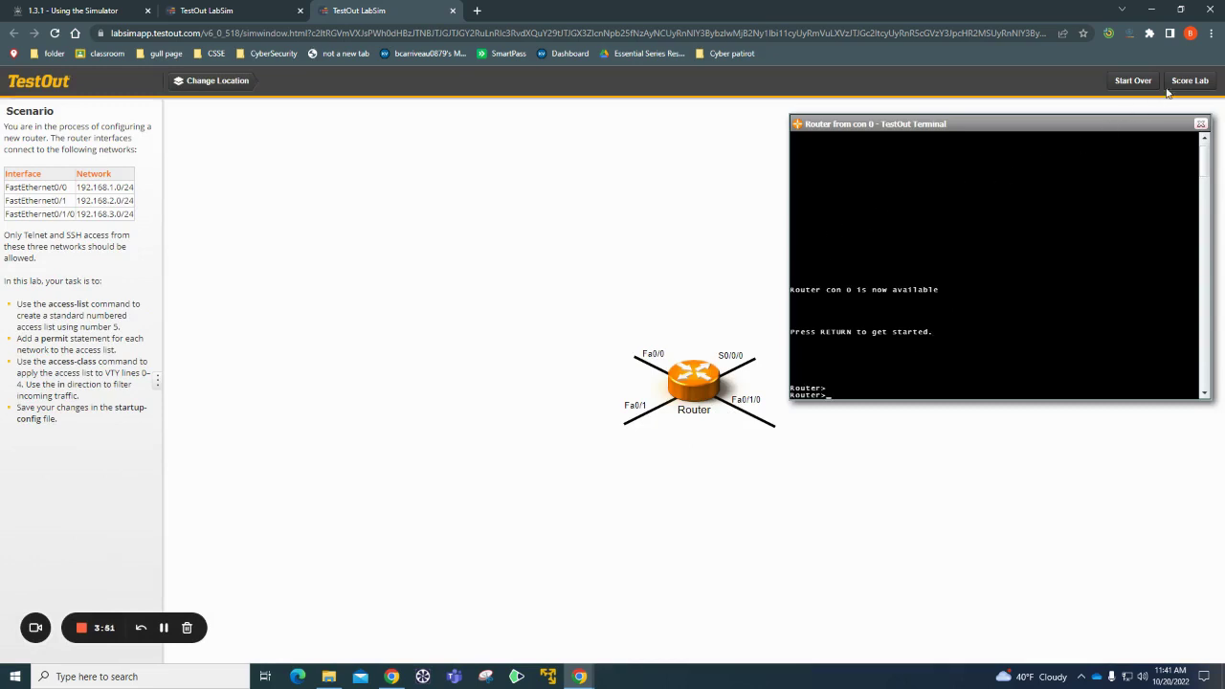
left_click(1185, 85)
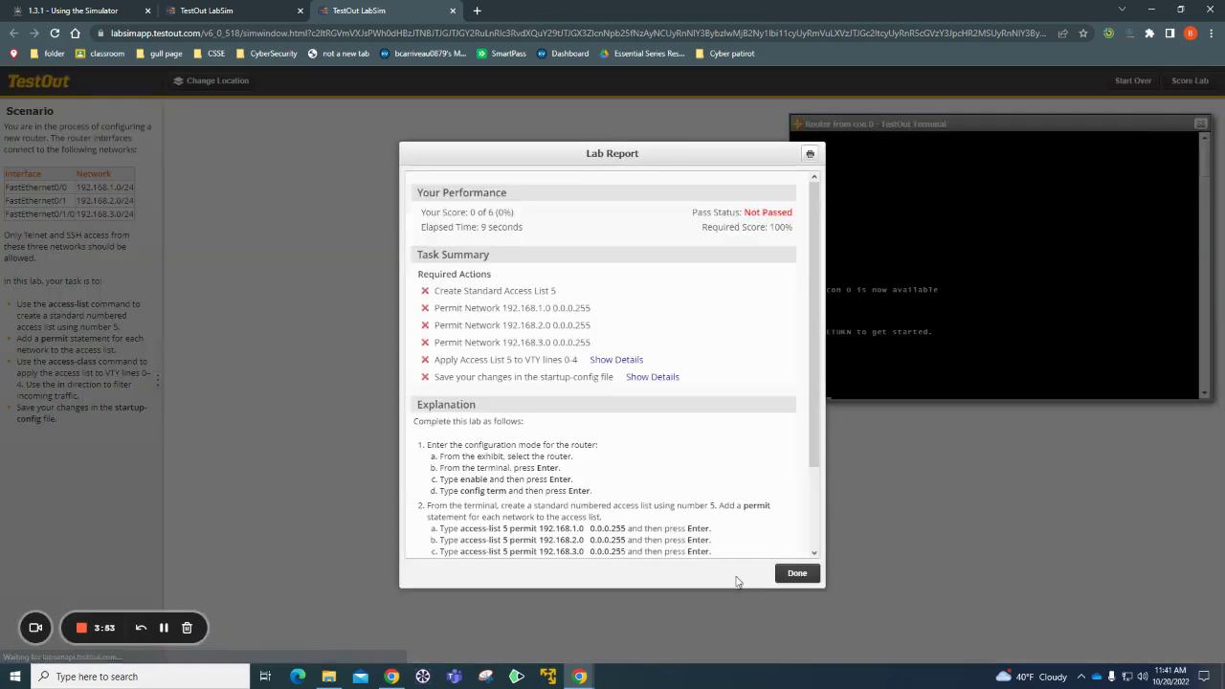
left_click(796, 572)
- Dismiss the lab-open notice and browse chapter 6 Identity, Access, and Account Management down to 6.6 Hardening Authentication
left_click(830, 86)
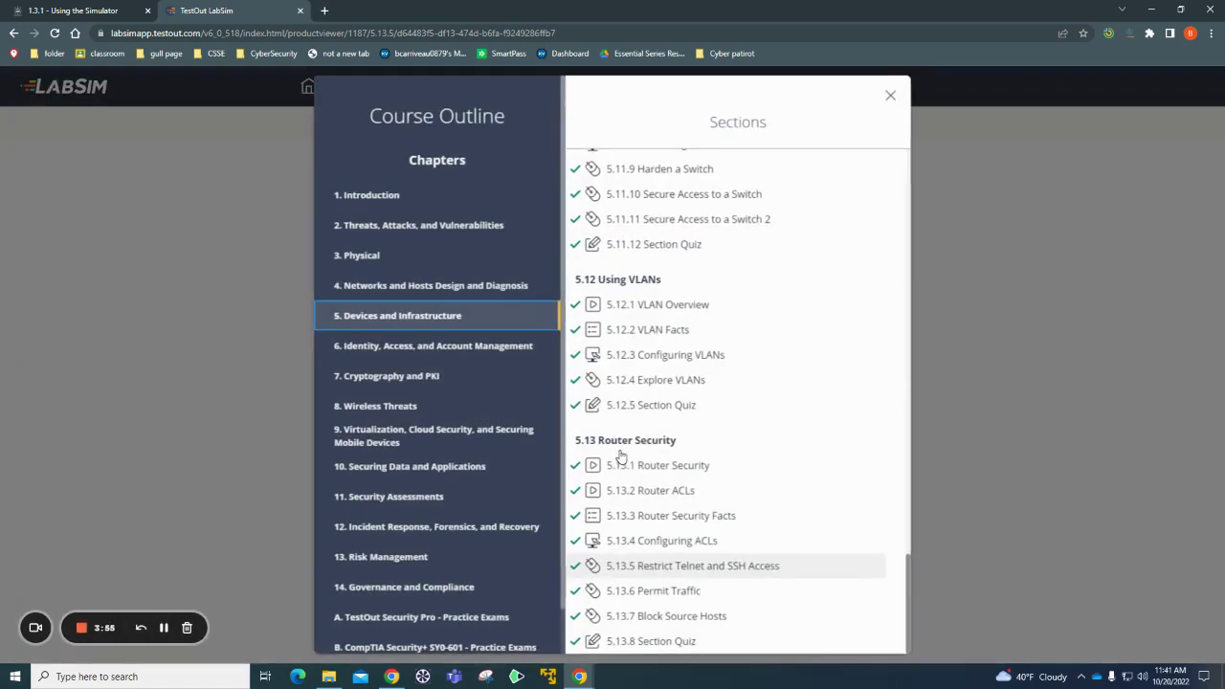
left_click(430, 346)
scroll(770, 445, "down", 3)
scroll(772, 448, "up", 3)
scroll(772, 448, "down", 3)
scroll(772, 448, "down", 3)
scroll(771, 447, "down", 3)
scroll(747, 439, "up", 2)
scroll(637, 394, "up", 2)
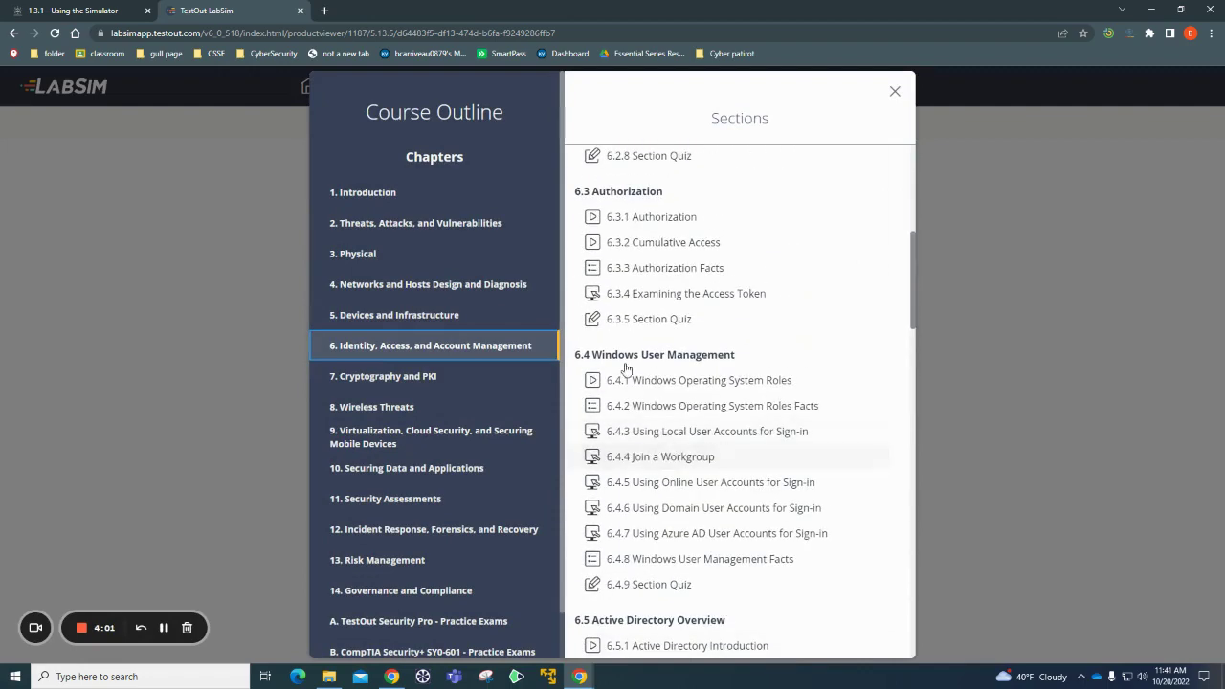
scroll(640, 456, "up", 1)
scroll(644, 487, "down", 2)
scroll(643, 487, "down", 2)
scroll(639, 383, "down", 2)
scroll(638, 221, "down", 1)
scroll(668, 339, "down", 1)
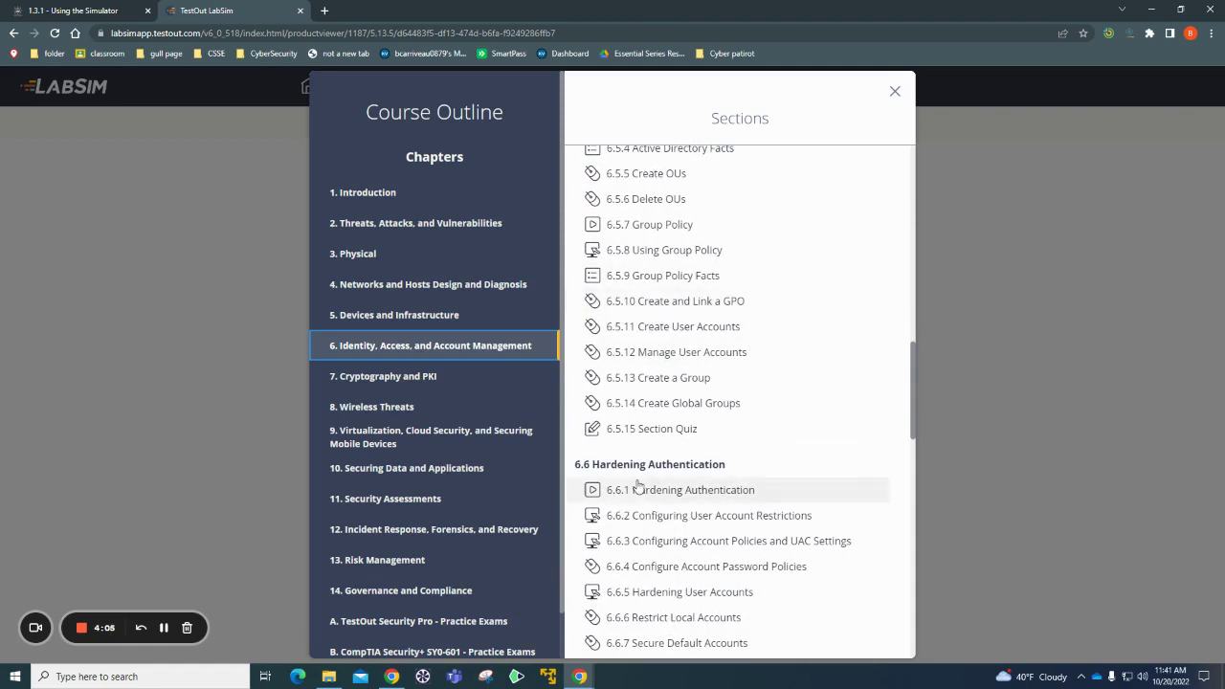